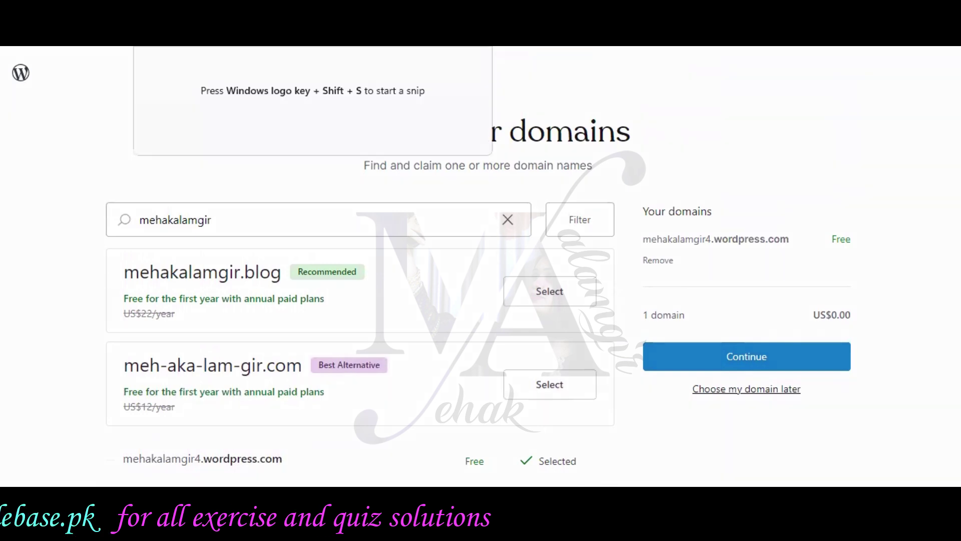
Capture a screenshot of the domain selection page and paste it under the WordPress start link of task item 1 in the Word document
{"action": "key", "text": "super+shift+s"}
{"action": "left_click_drag", "start_coordinate": [6, 50], "coordinate": [941, 433]}
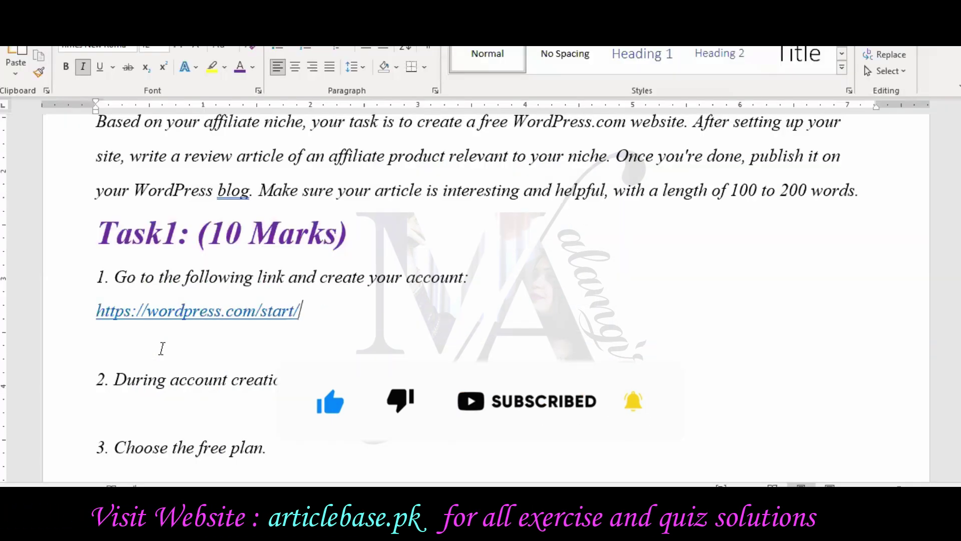
{"action": "left_click", "coordinate": [197, 356]}
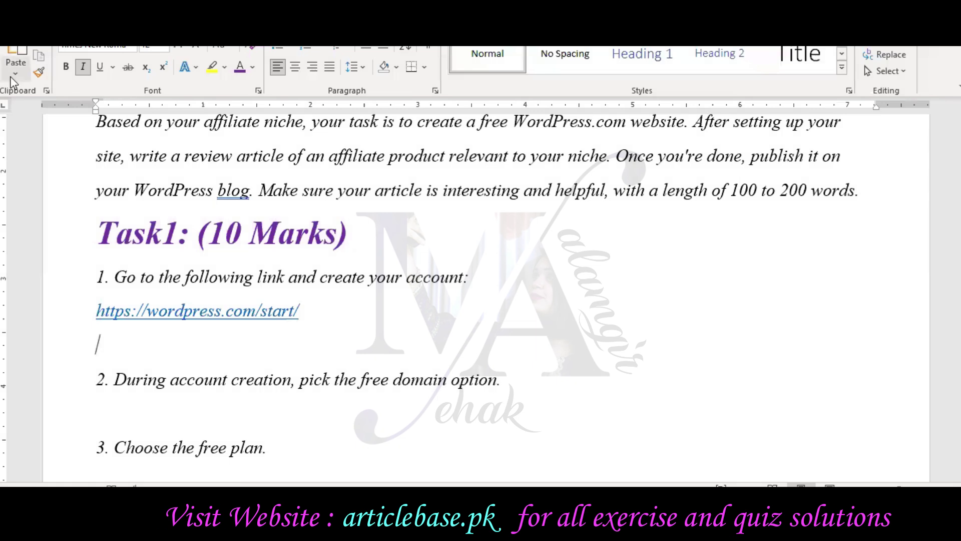
{"action": "left_click", "coordinate": [15, 57]}
{"action": "scroll", "coordinate": [696, 387], "scroll_direction": "down", "scroll_amount": 3}
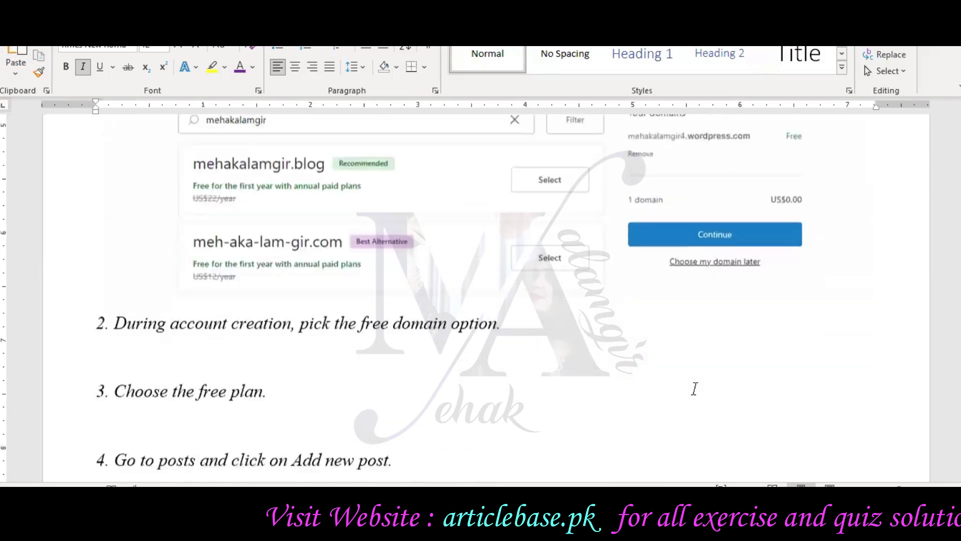
Capture the "Your domains" summary showing the free domain and paste it under item 2 of the Word document
{"action": "scroll", "coordinate": [519, 280], "scroll_direction": "down", "scroll_amount": 2}
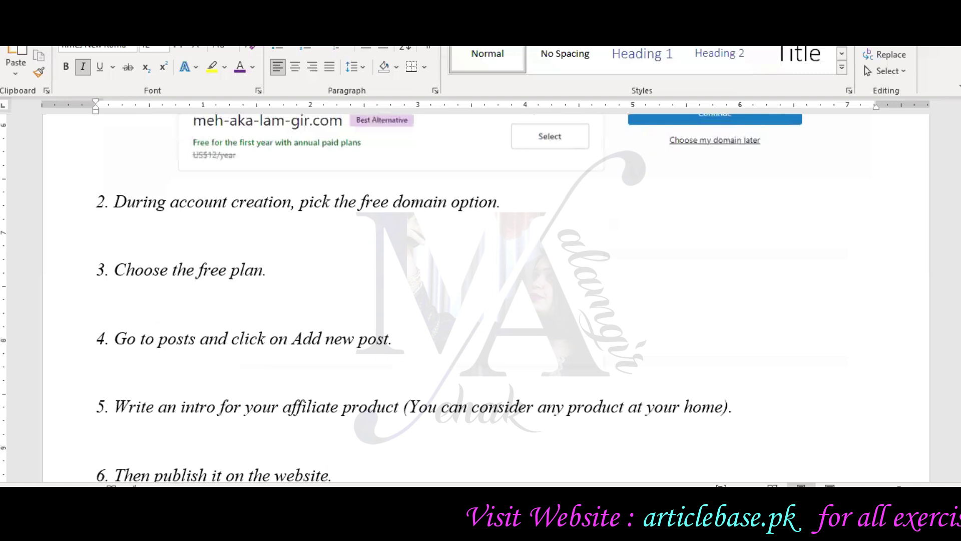
{"action": "key", "text": "alt+Tab"}
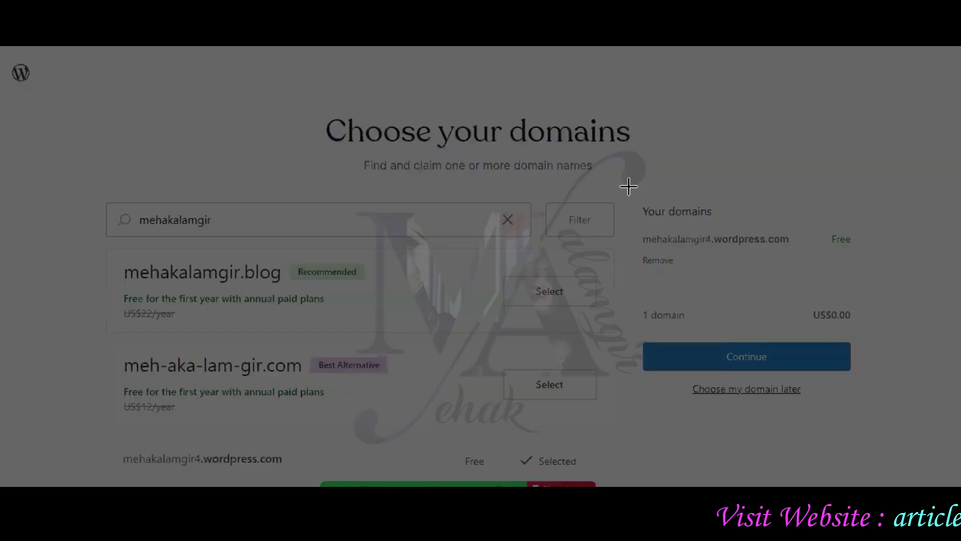
{"action": "left_click_drag", "start_coordinate": [627, 186], "coordinate": [872, 421]}
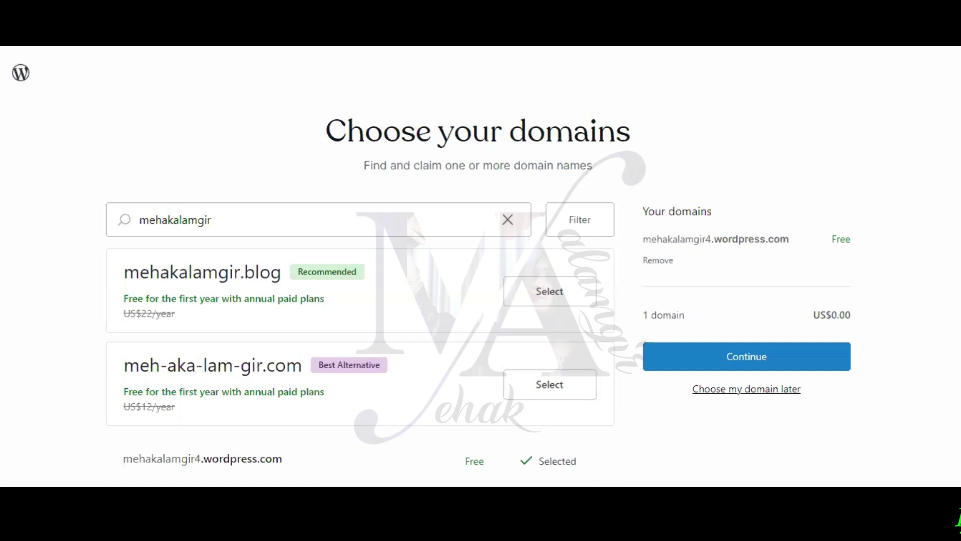
{"action": "scroll", "coordinate": [729, 395], "scroll_direction": "down", "scroll_amount": 4}
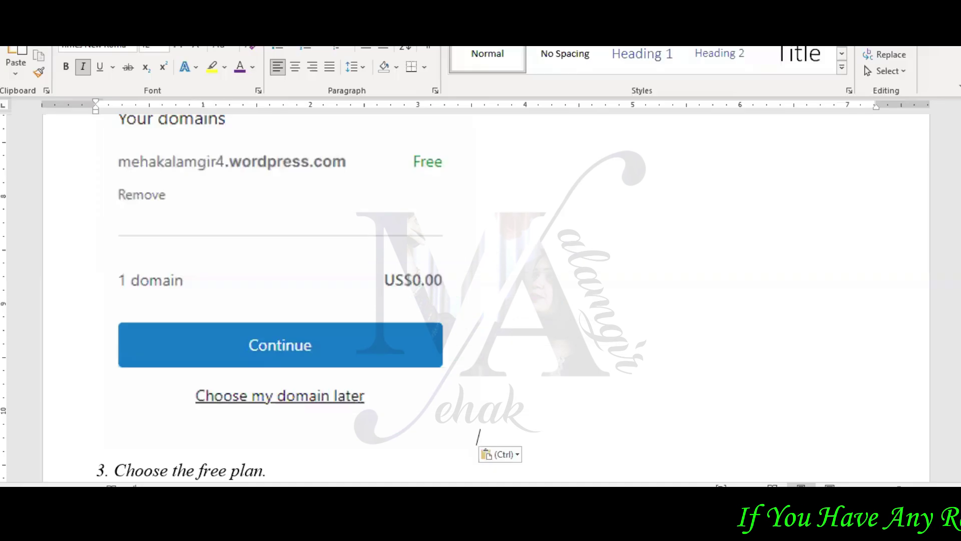
Paste the screenshot of the selected free wordpress.com domain row under item 3, "Choose the free plan"
{"action": "scroll", "coordinate": [520, 395], "scroll_direction": "down", "scroll_amount": 5}
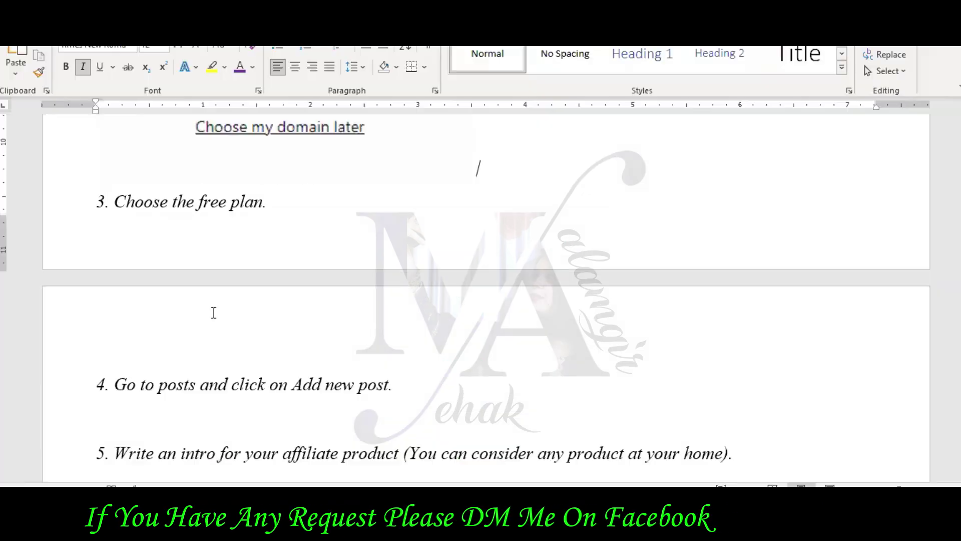
{"action": "left_click", "coordinate": [20, 54]}
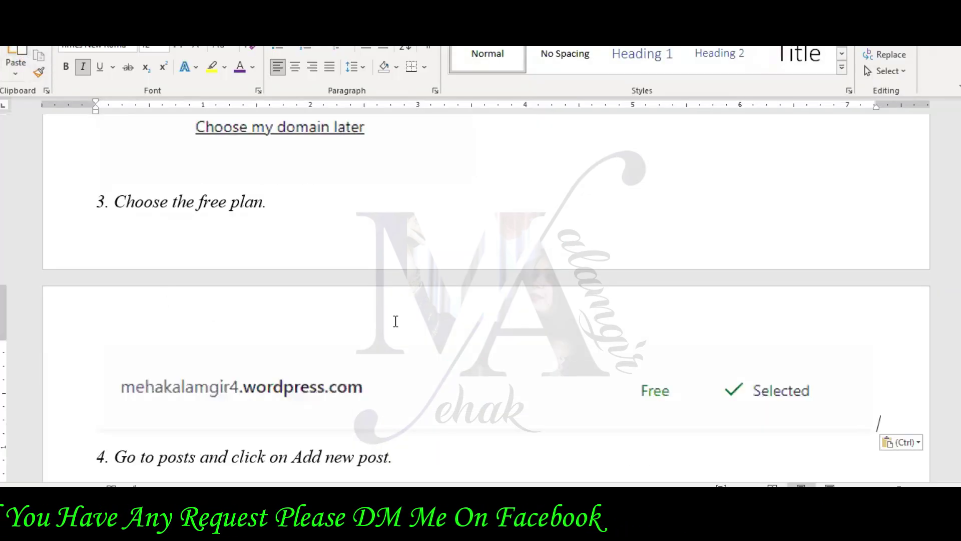
{"action": "scroll", "coordinate": [734, 369], "scroll_direction": "down", "scroll_amount": 2}
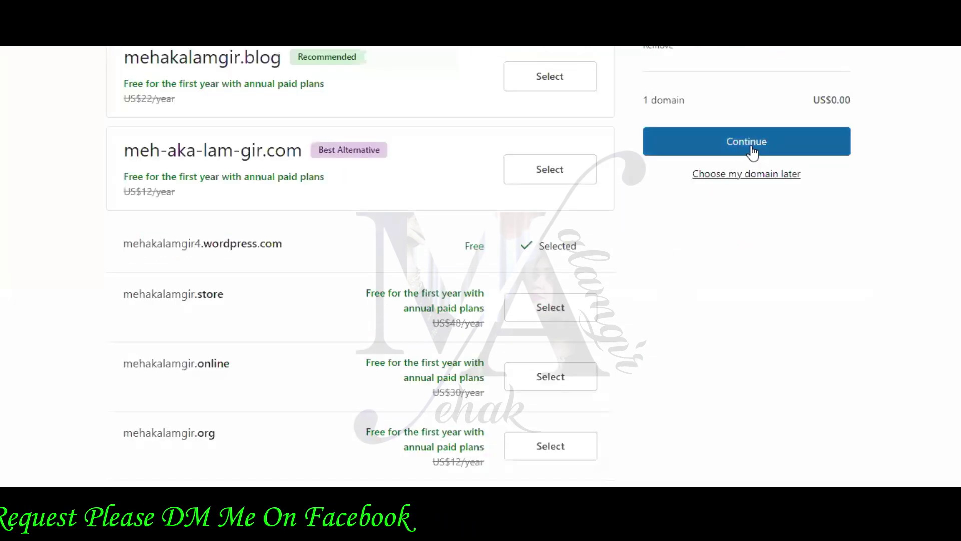
Continue in the WordPress.com setup with the Free plan and choose Write & Publish as the website goal
{"action": "left_click", "coordinate": [813, 150]}
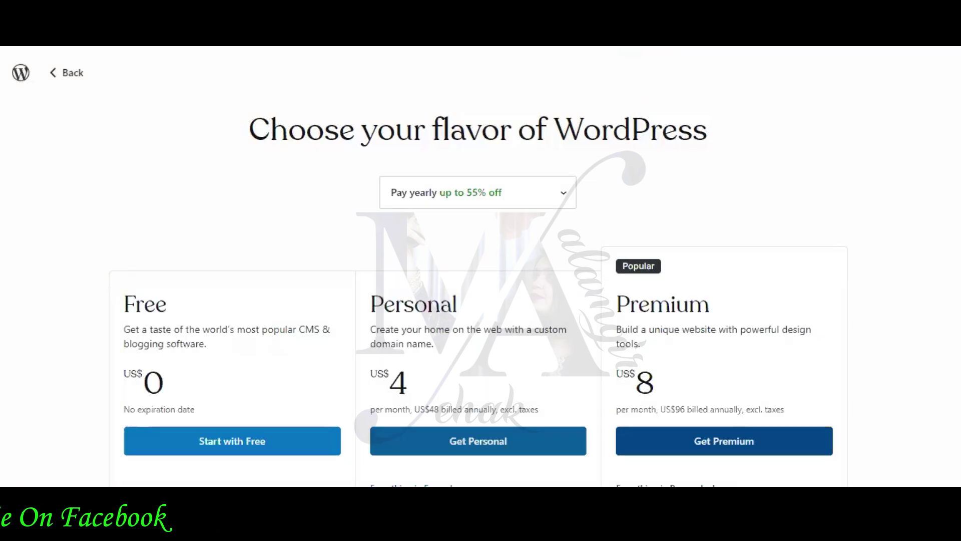
{"action": "scroll", "coordinate": [300, 308], "scroll_direction": "down", "scroll_amount": 3}
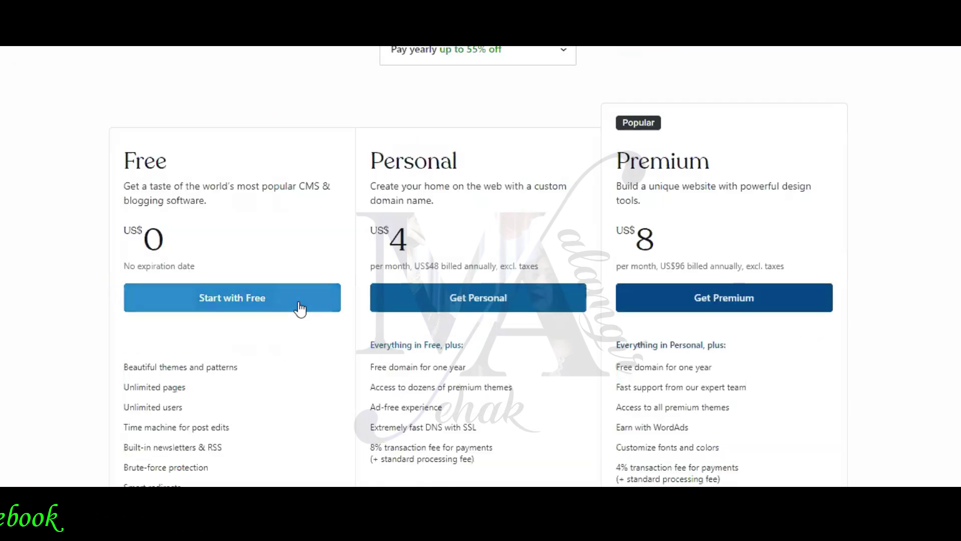
{"action": "left_click", "coordinate": [301, 308]}
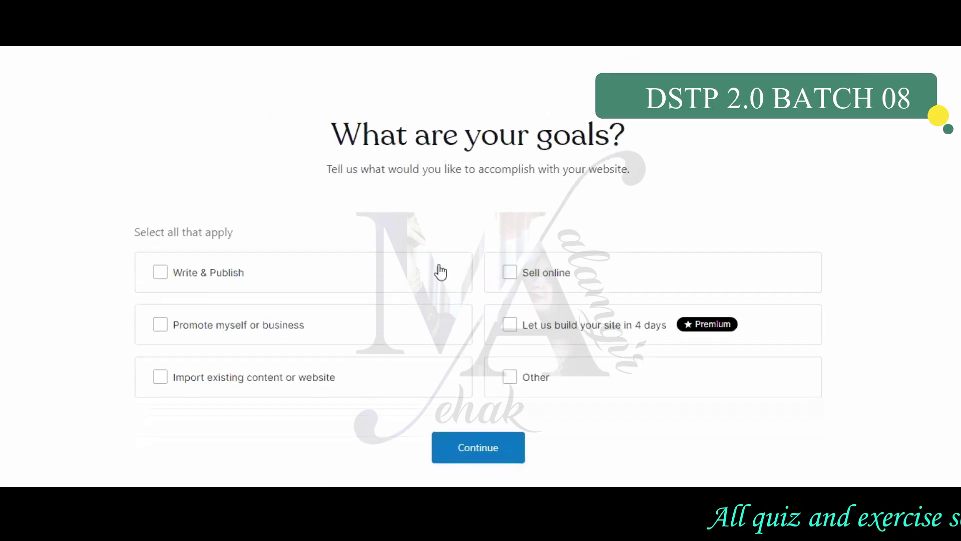
{"action": "left_click", "coordinate": [209, 290]}
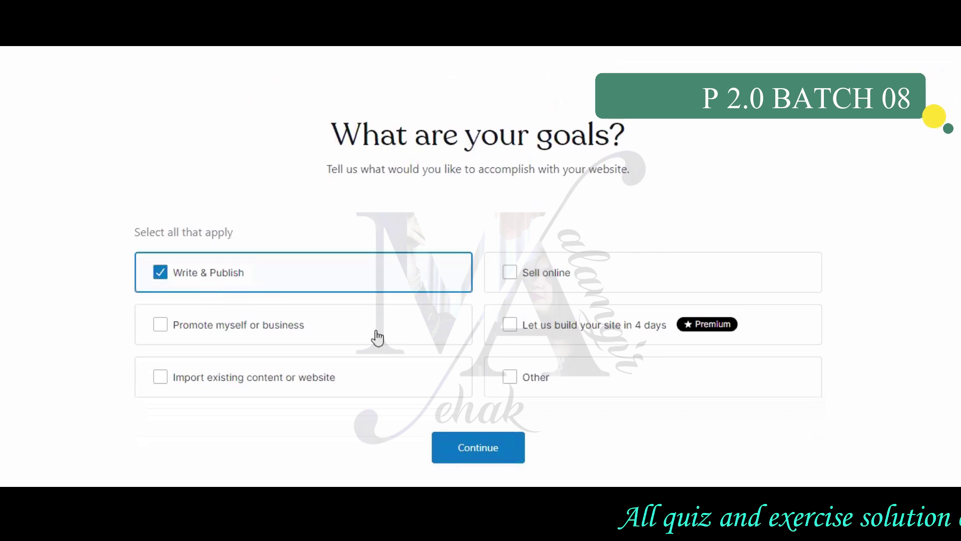
{"action": "left_click", "coordinate": [518, 453]}
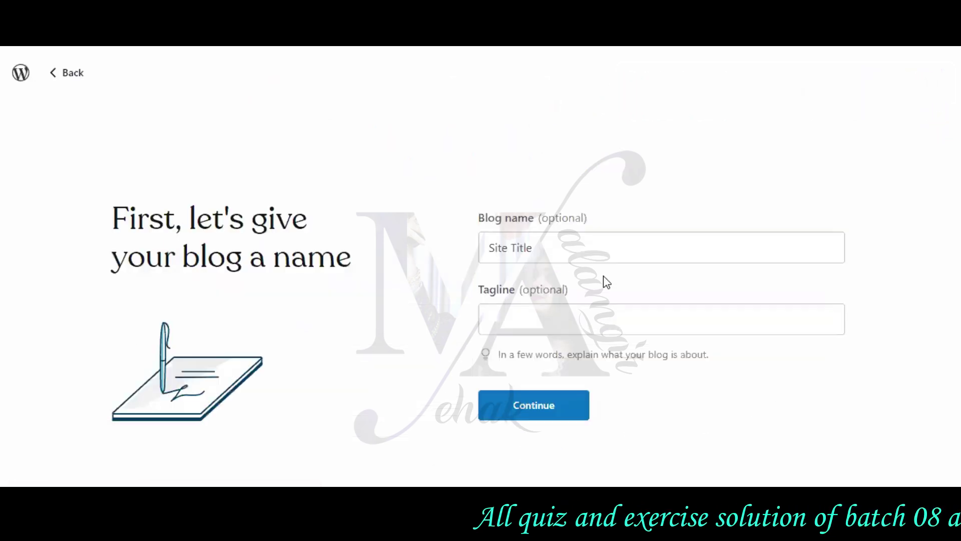
Enter the owner's full name as the blog name, set the tagline to "best blogging website", and continue
{"action": "triple_click", "coordinate": [581, 251]}
{"action": "type", "text": "m"}
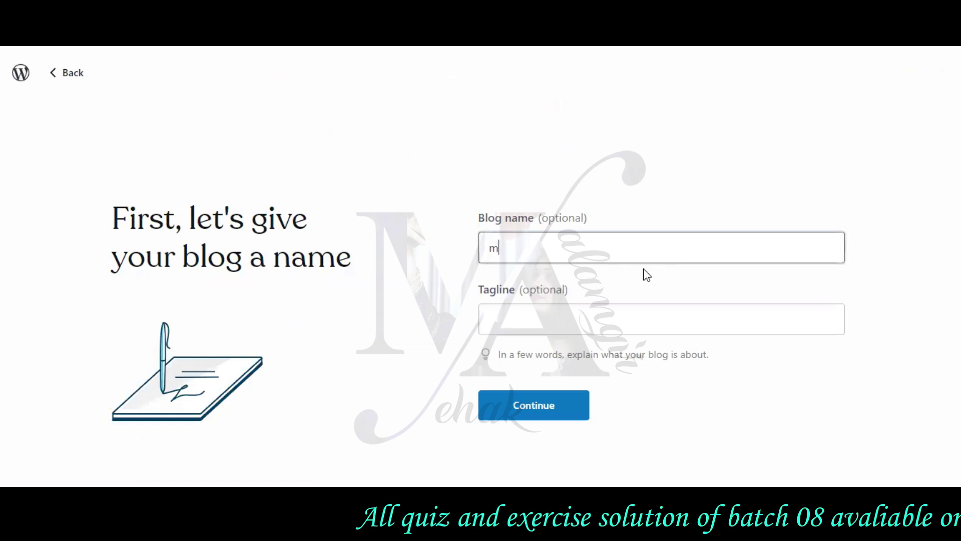
{"action": "type", "text": "ehakalam"}
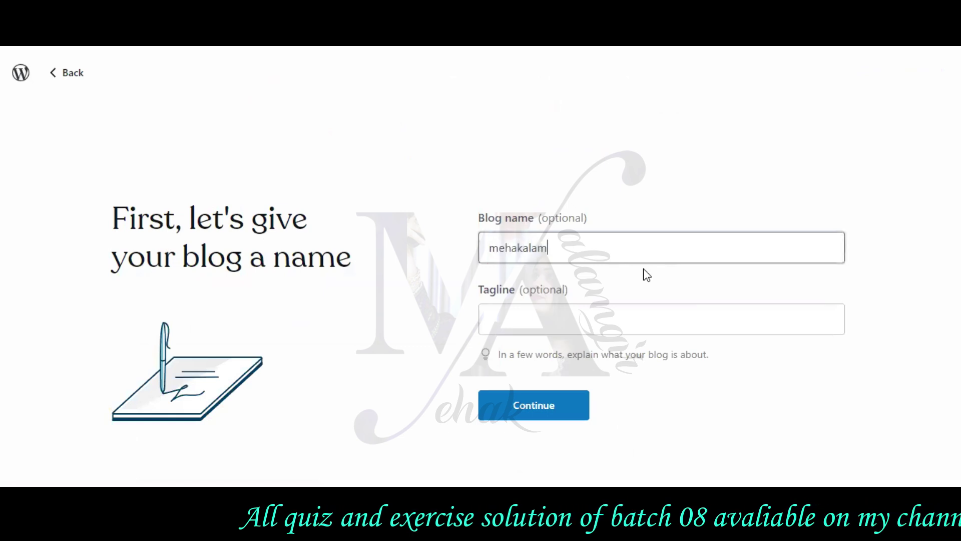
{"action": "type", "text": "gir"}
{"action": "left_click", "coordinate": [628, 319]}
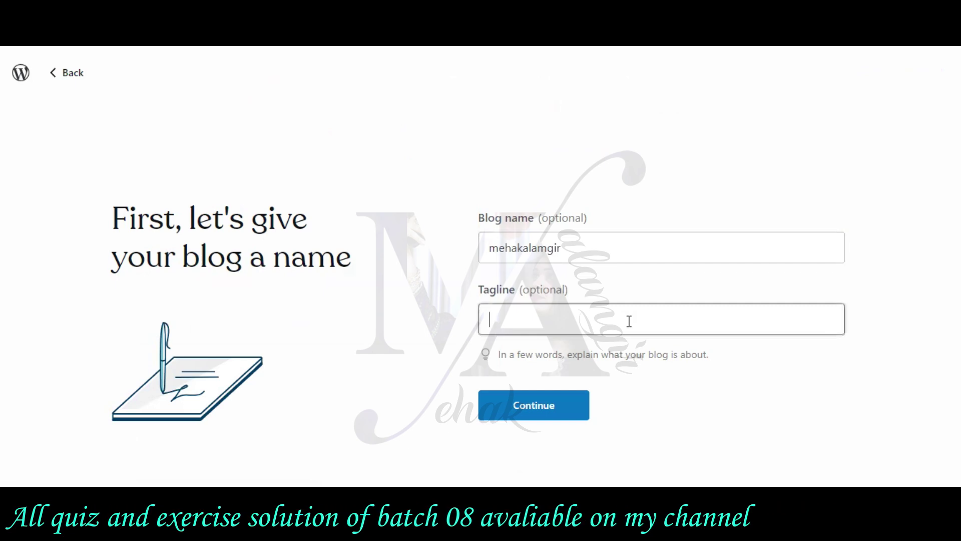
{"action": "type", "text": "best bl"}
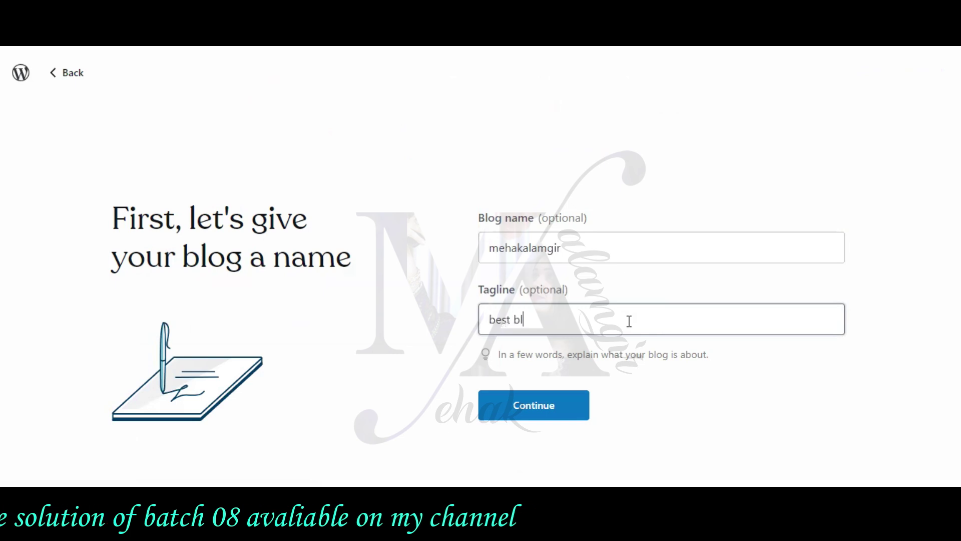
{"action": "type", "text": "ogging websi"}
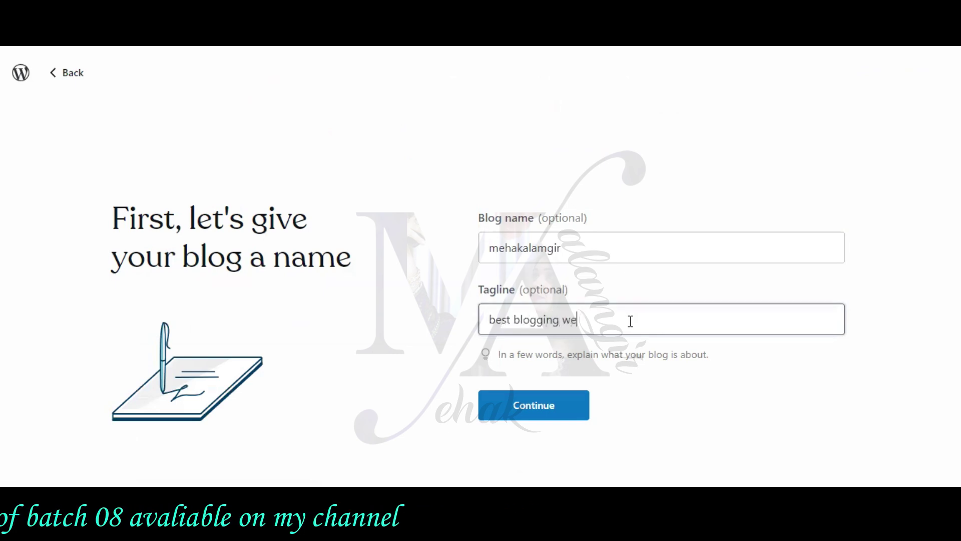
{"action": "type", "text": "te"}
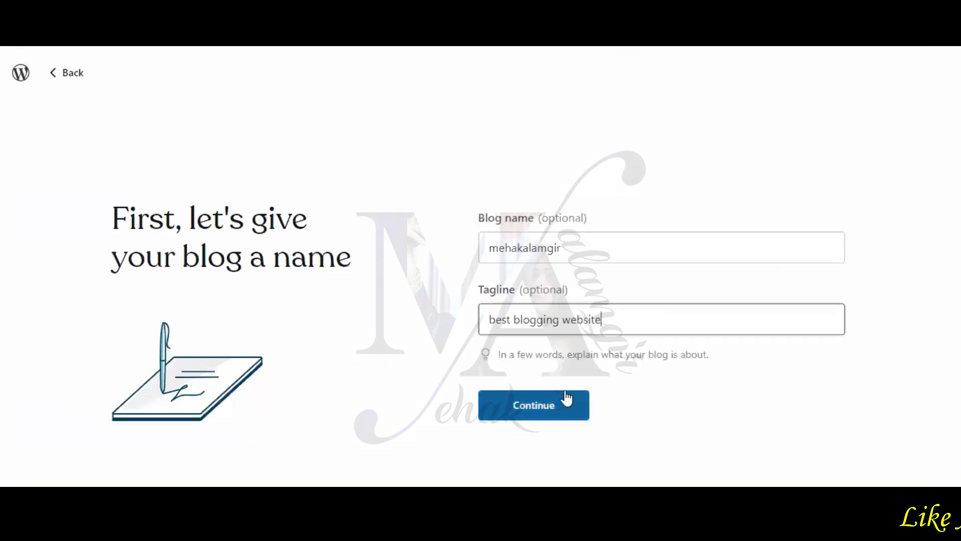
{"action": "left_click", "coordinate": [576, 422]}
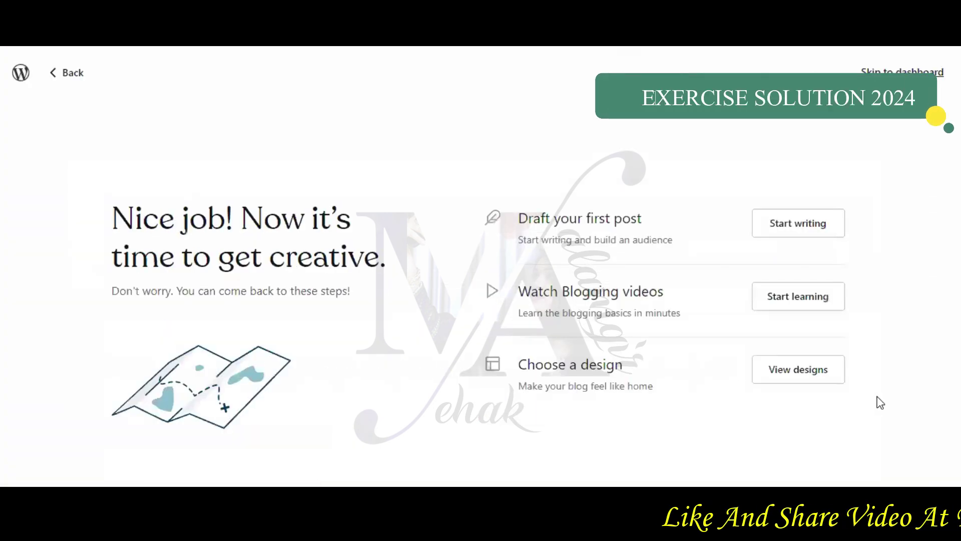
Start drafting the first post and dismiss the writing ideas and the welcome tour in the editor
{"action": "left_click", "coordinate": [836, 231]}
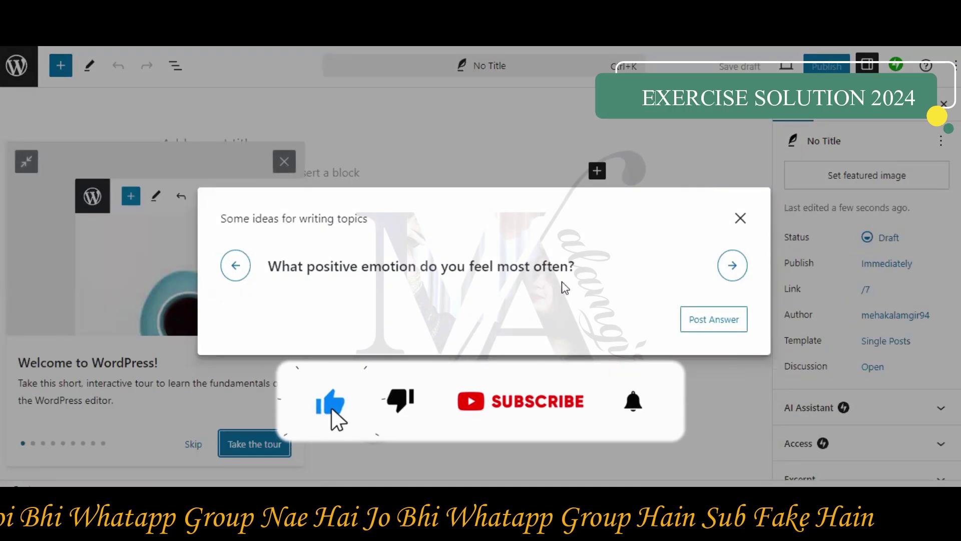
{"action": "left_click", "coordinate": [740, 218]}
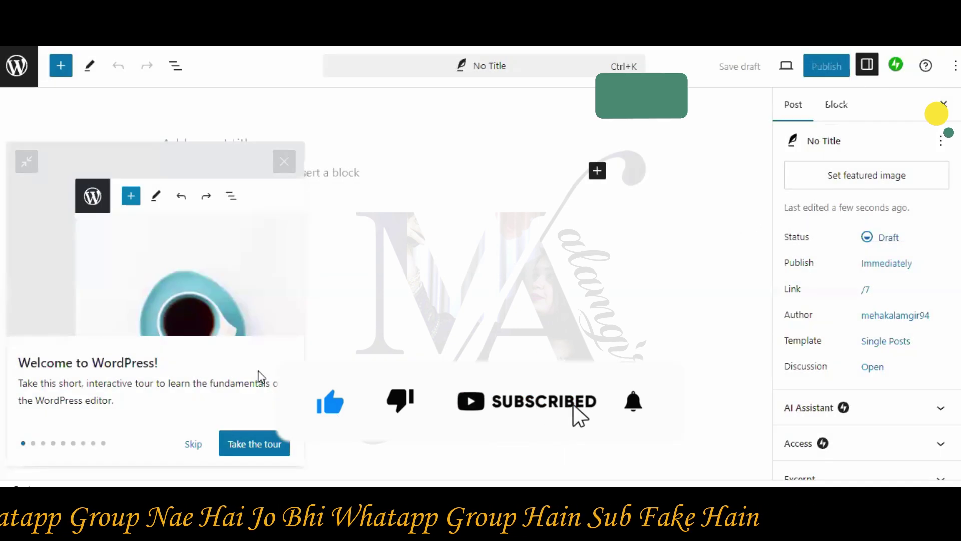
{"action": "left_click", "coordinate": [194, 444]}
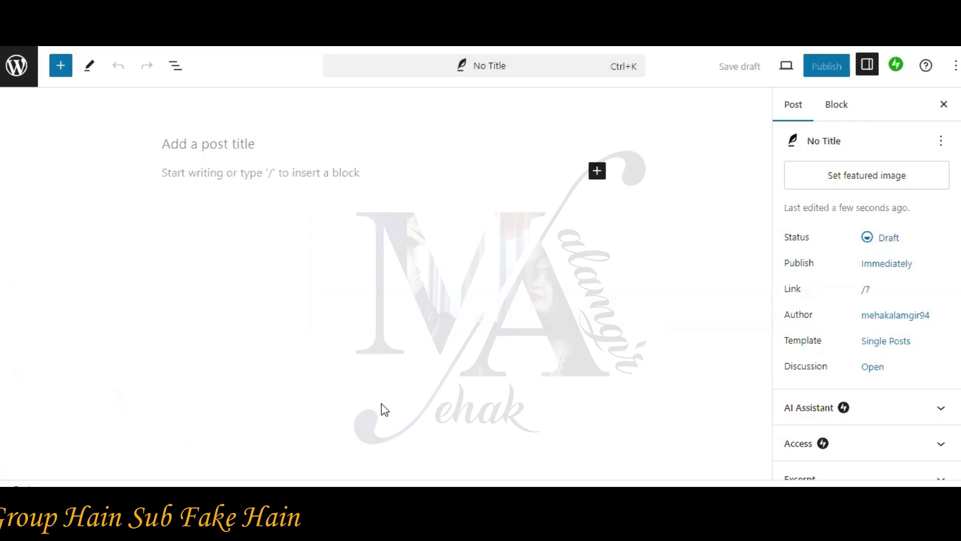
Switch to Word and paste a screenshot of the empty post editor under item 4, above "Write an intro for your affiliate product"
{"action": "left_click", "coordinate": [255, 510]}
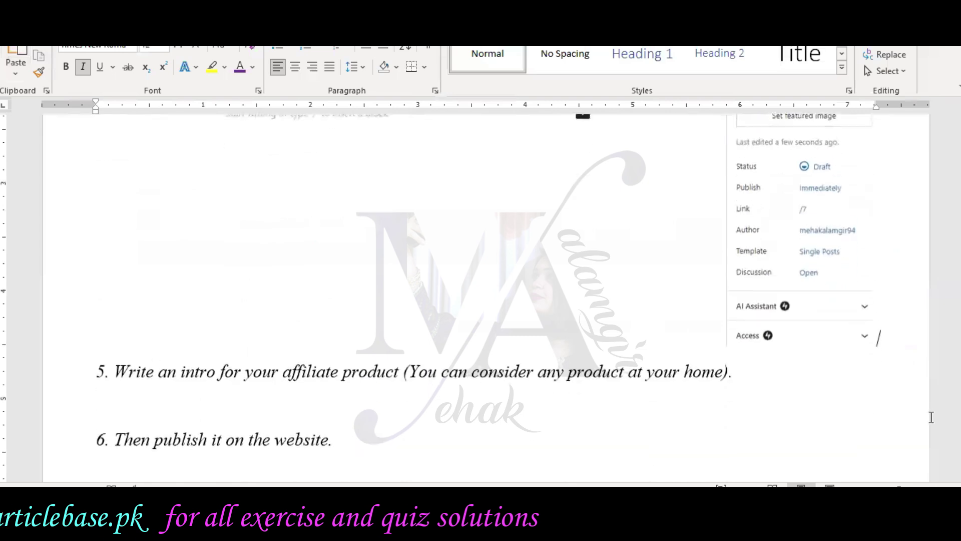
{"action": "left_click", "coordinate": [420, 339]}
{"action": "scroll", "coordinate": [588, 363], "scroll_direction": "down", "scroll_amount": 1}
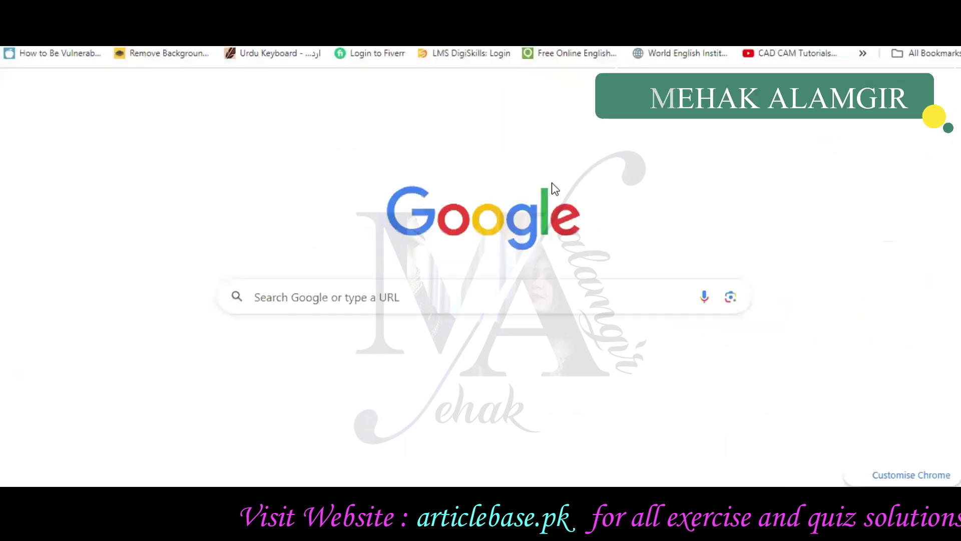
Search Google for "leather jacket" and look over the results
{"action": "left_click", "coordinate": [442, 299]}
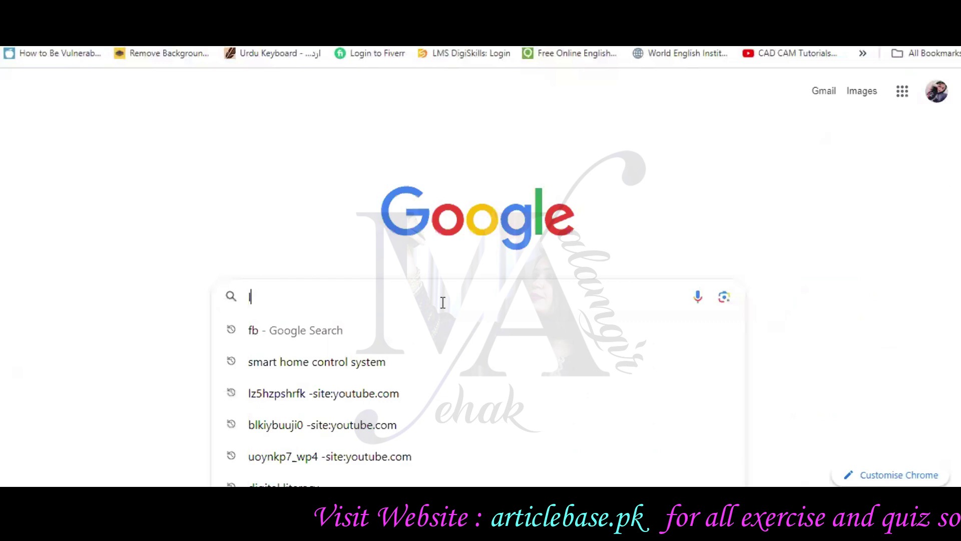
{"action": "type", "text": "leather jacket"}
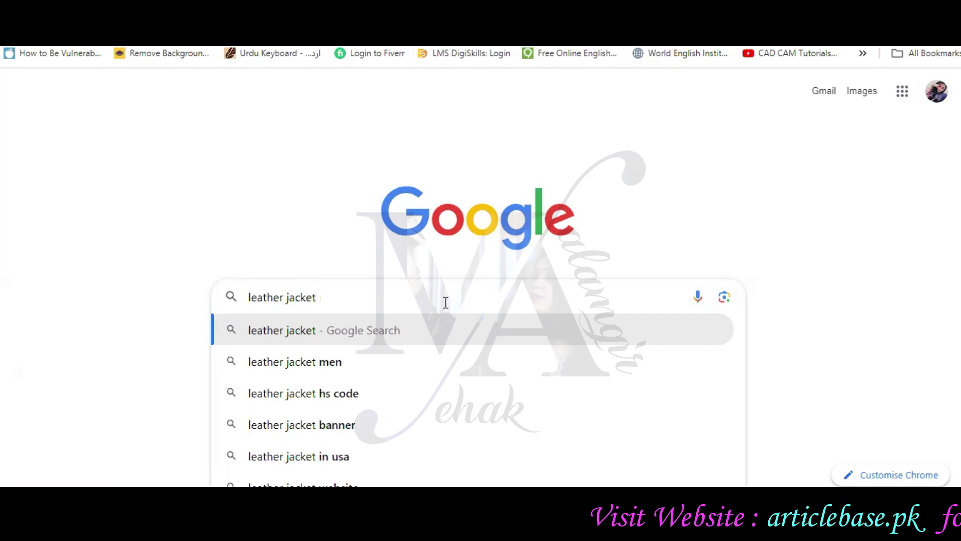
{"action": "key", "text": "Return"}
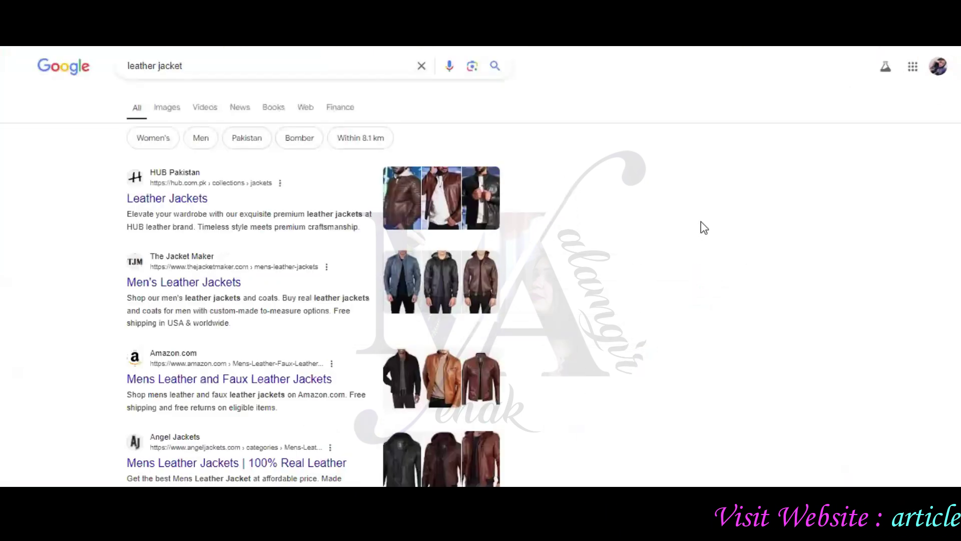
{"action": "scroll", "coordinate": [705, 227], "scroll_direction": "down", "scroll_amount": 2}
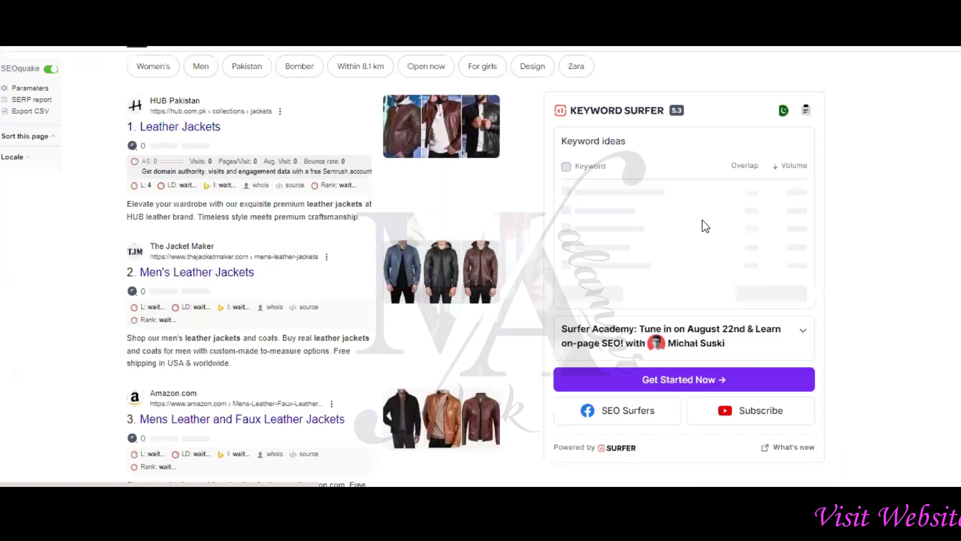
{"action": "scroll", "coordinate": [705, 228], "scroll_direction": "up", "scroll_amount": 2}
Search for "leather jacket article" and open the result "All You Need to Know About Leather Jackets" in a new tab
{"action": "left_click", "coordinate": [271, 61]}
{"action": "type", "text": "article"}
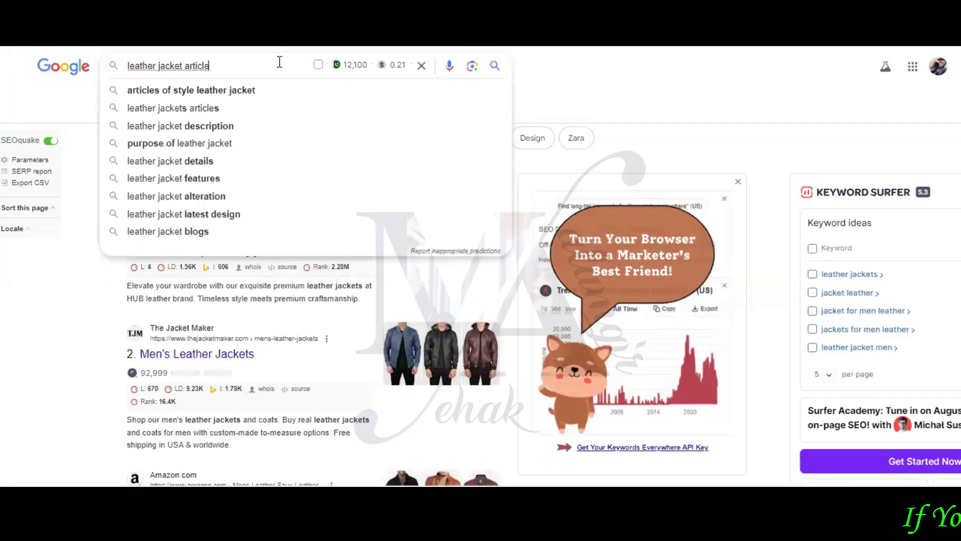
{"action": "key", "text": "Return"}
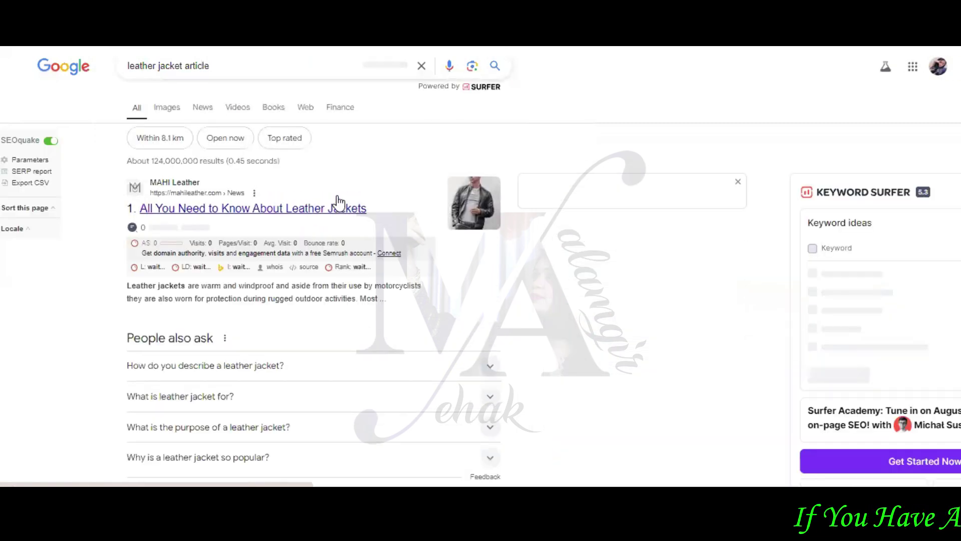
{"action": "right_click", "coordinate": [358, 217]}
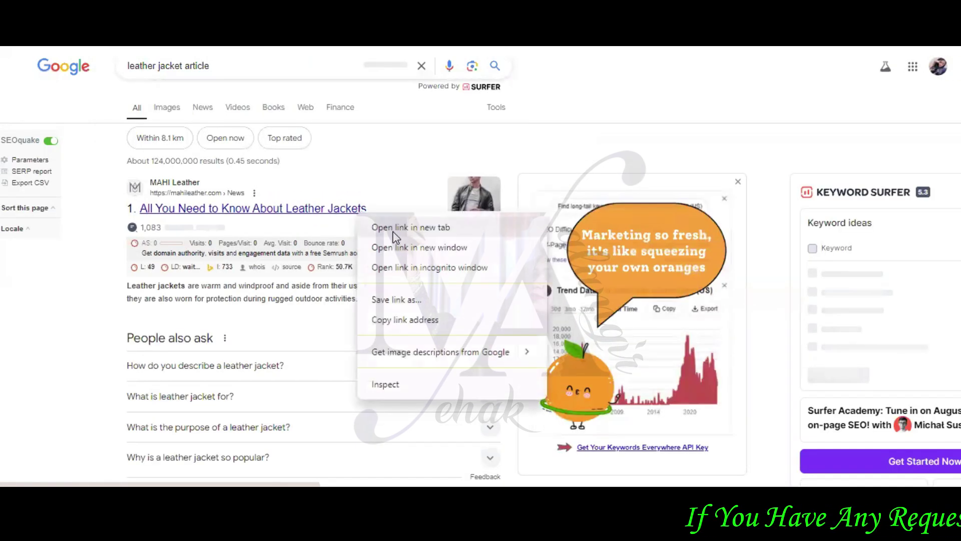
{"action": "left_click", "coordinate": [395, 228]}
{"action": "scroll", "coordinate": [455, 216], "scroll_direction": "down", "scroll_amount": 7}
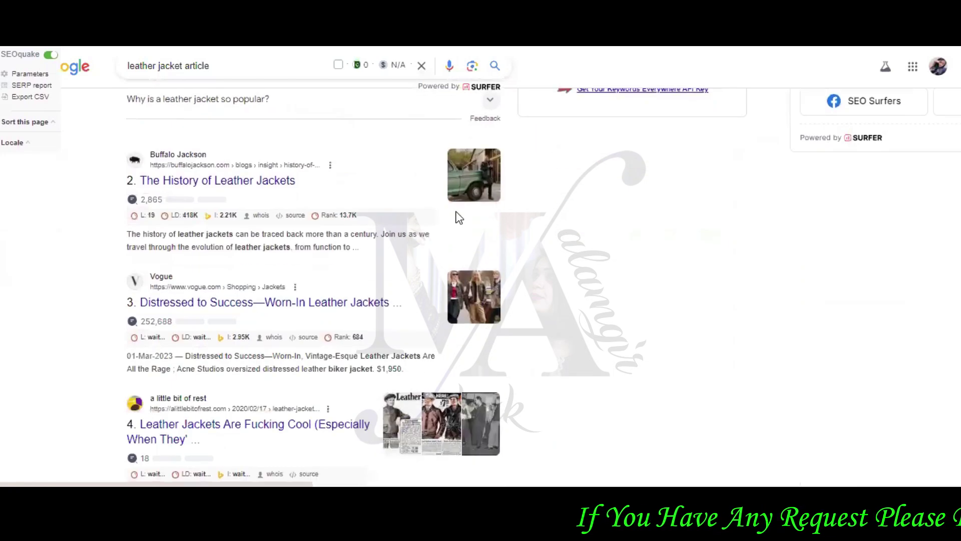
Open the result "The History of Leather Jackets" in a new tab and look over the remaining search results
{"action": "right_click", "coordinate": [274, 188]}
{"action": "left_click", "coordinate": [395, 198]}
{"action": "scroll", "coordinate": [408, 198], "scroll_direction": "down", "scroll_amount": 1}
{"action": "scroll", "coordinate": [409, 194], "scroll_direction": "down", "scroll_amount": 8}
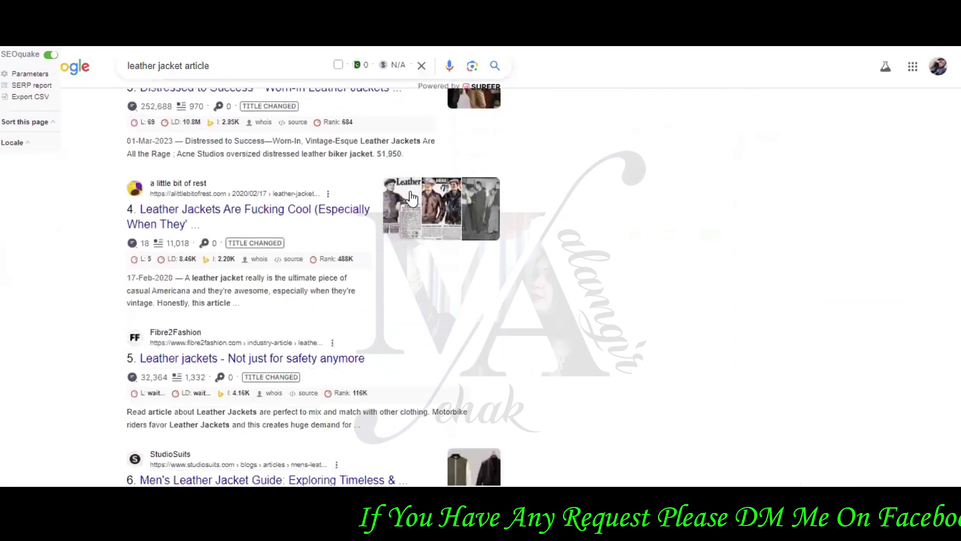
{"action": "scroll", "coordinate": [445, 220], "scroll_direction": "down", "scroll_amount": 11}
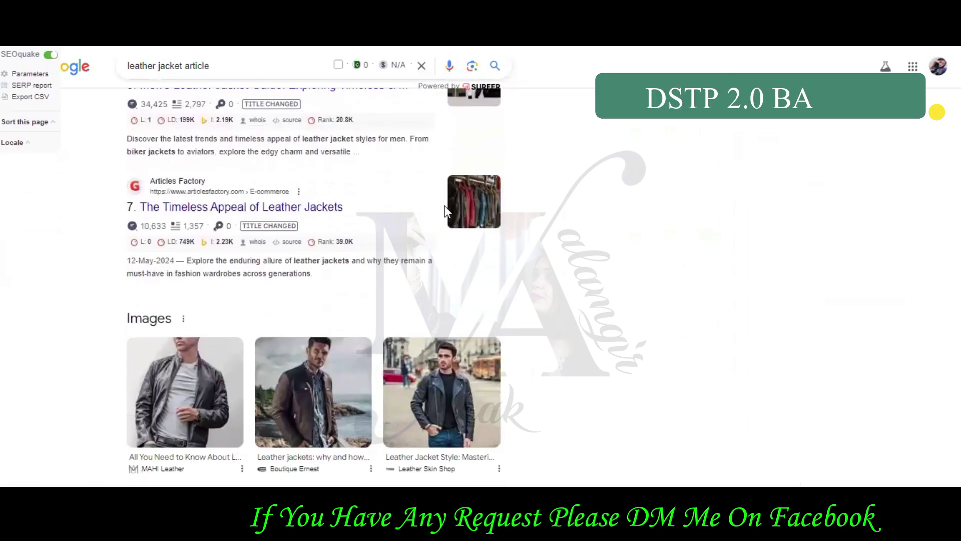
{"action": "scroll", "coordinate": [447, 210], "scroll_direction": "down", "scroll_amount": 6}
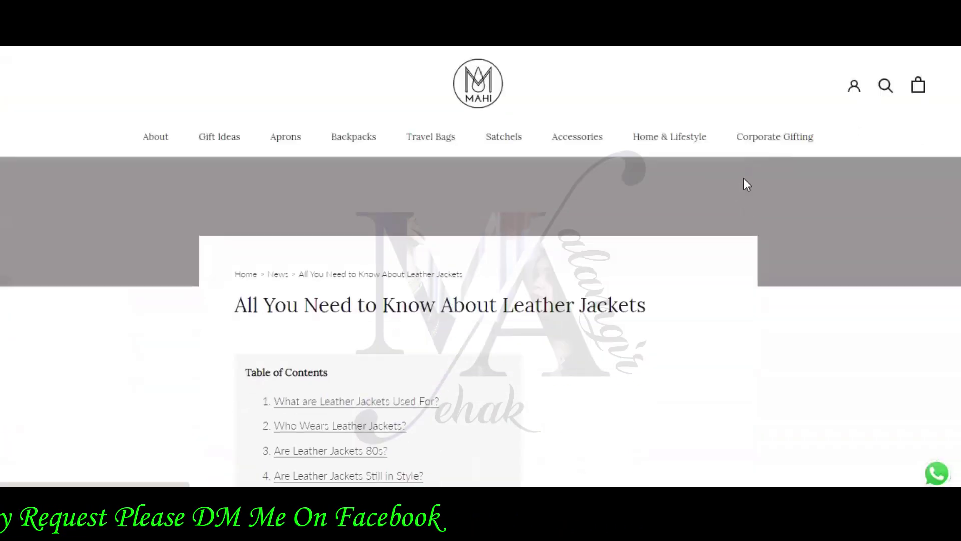
Copy the article heading "All You Need to Know About Leather Jackets" and paste it as the title of the WordPress post
{"action": "left_click_drag", "start_coordinate": [233, 237], "coordinate": [659, 241]}
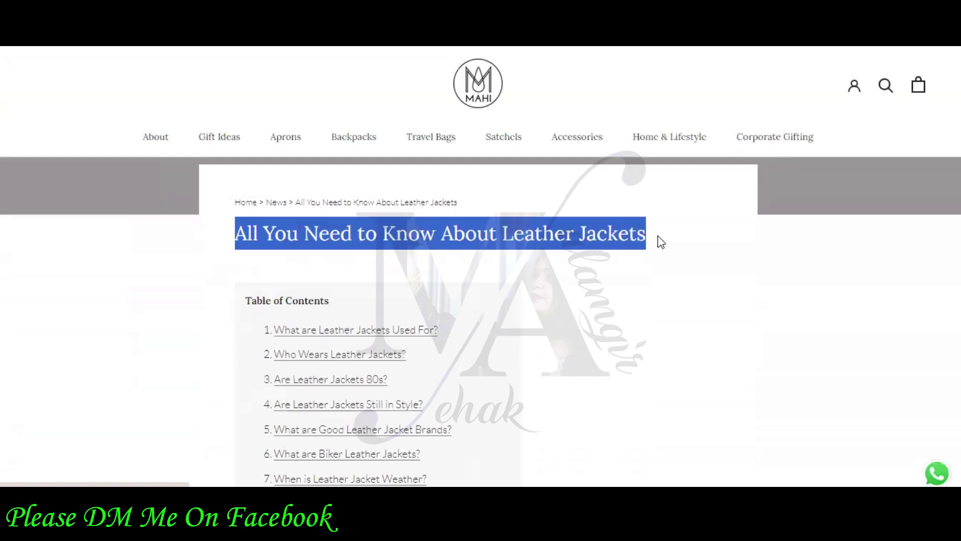
{"action": "right_click", "coordinate": [654, 241]}
{"action": "left_click", "coordinate": [607, 252]}
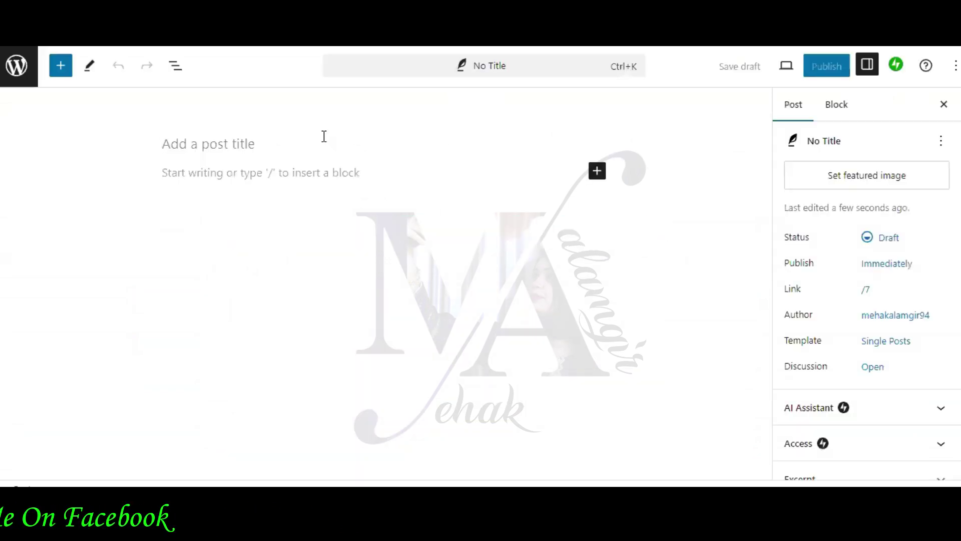
{"action": "right_click", "coordinate": [324, 136]}
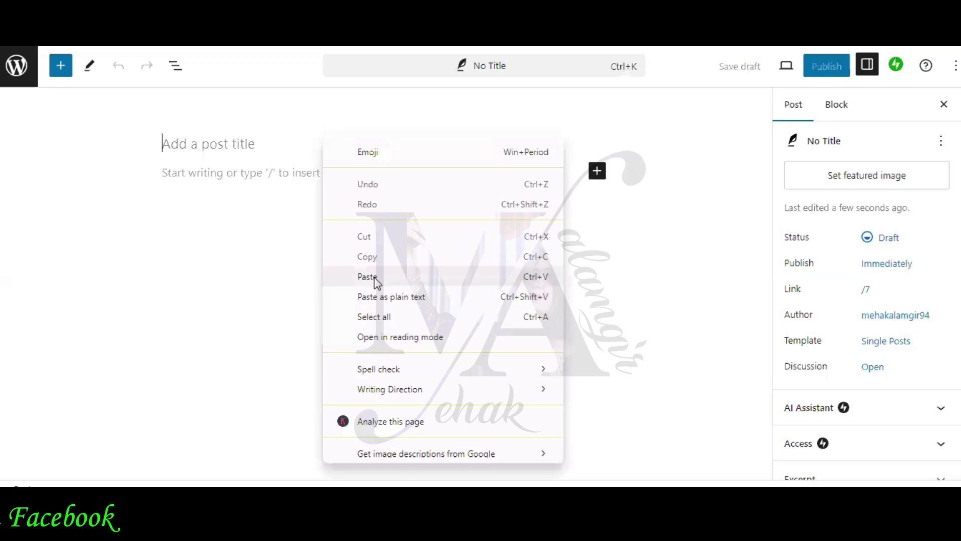
{"action": "left_click", "coordinate": [367, 274]}
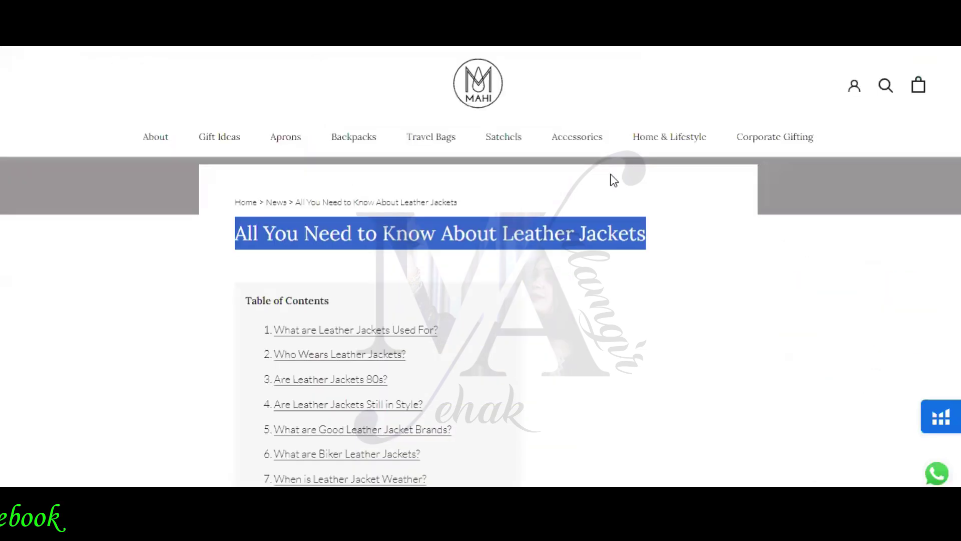
Copy the paragraph under "What are Leather Jackets Used For?" from the article and paste it into the post body
{"action": "scroll", "coordinate": [643, 203], "scroll_direction": "down", "scroll_amount": 10}
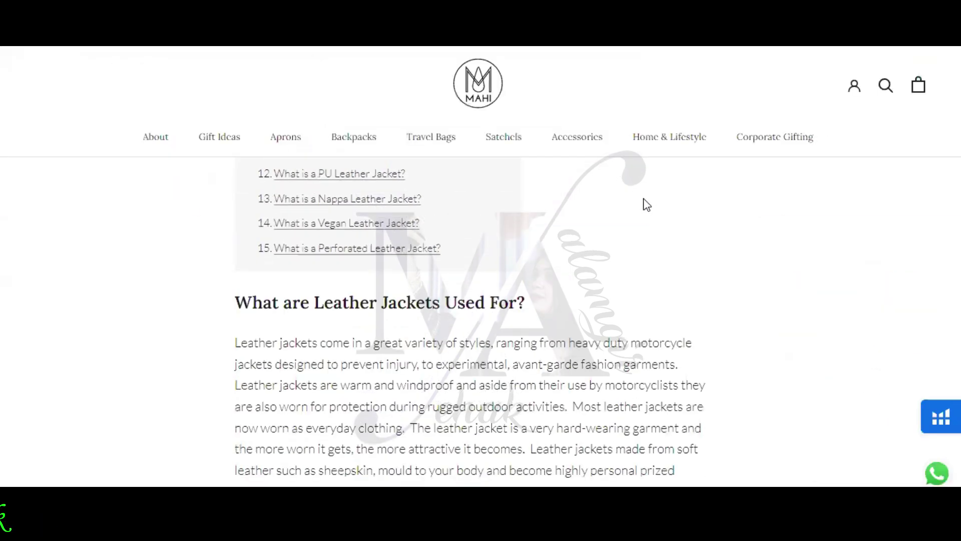
{"action": "left_click_drag", "start_coordinate": [237, 200], "coordinate": [306, 349]}
{"action": "right_click", "coordinate": [351, 200]}
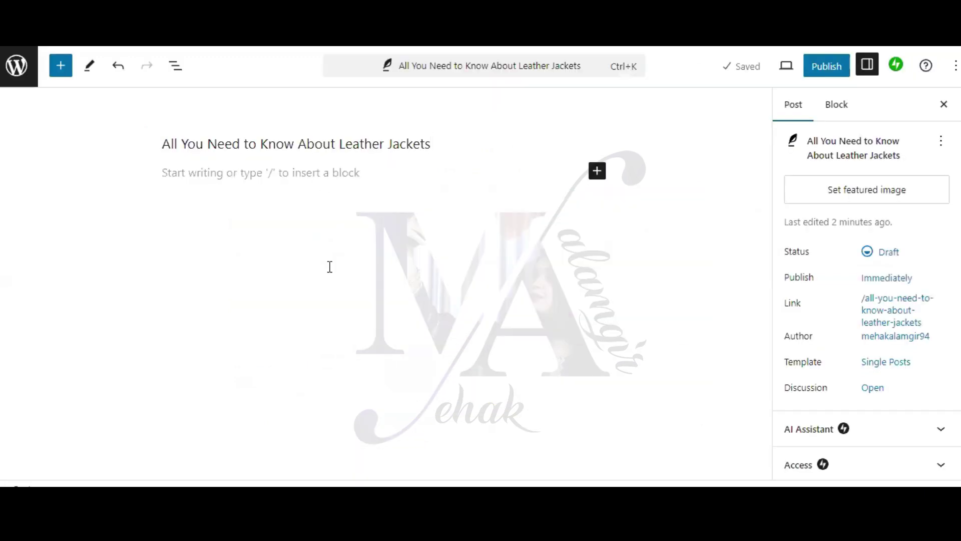
{"action": "right_click", "coordinate": [330, 266]}
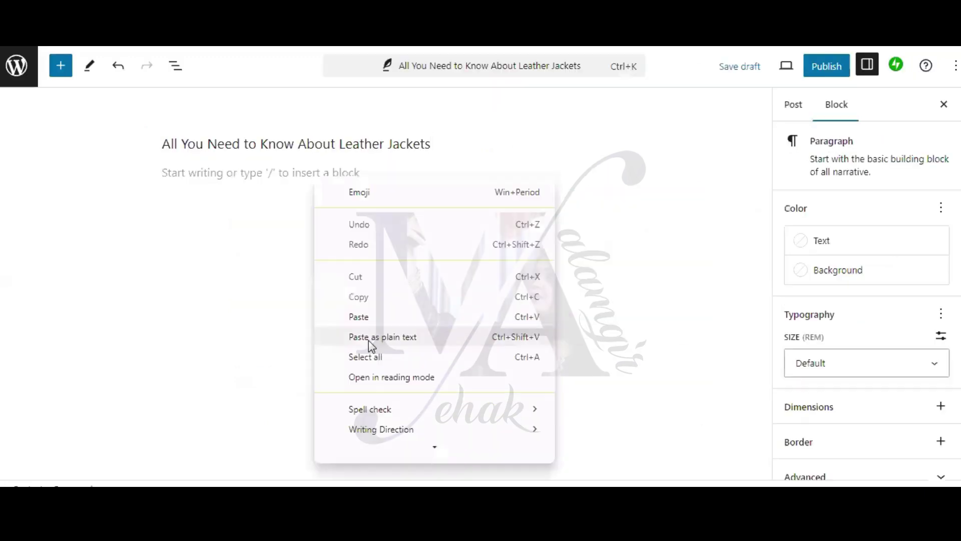
{"action": "left_click", "coordinate": [373, 323]}
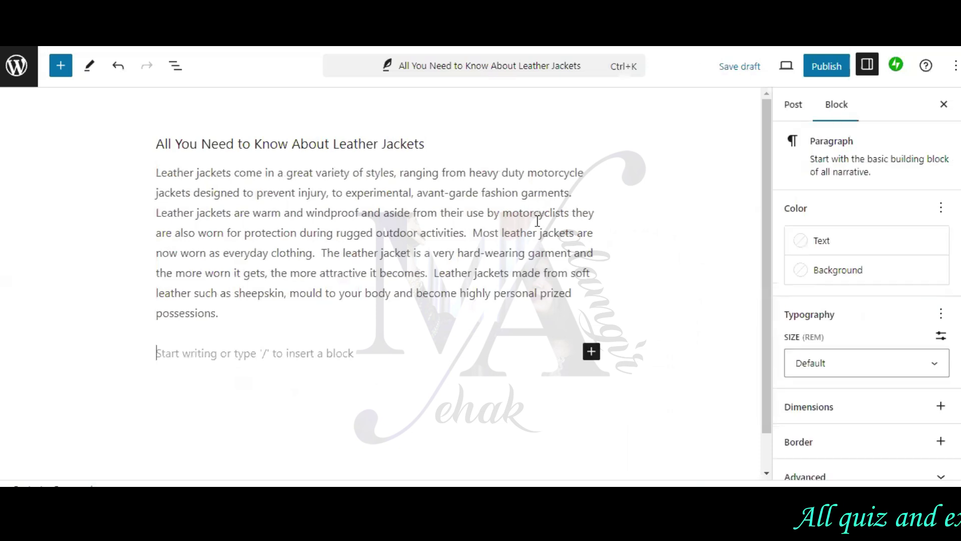
Split the pasted text into two paragraphs before "Most leather jackets are now worn" and remove the empty block at the end
{"action": "left_click", "coordinate": [472, 234]}
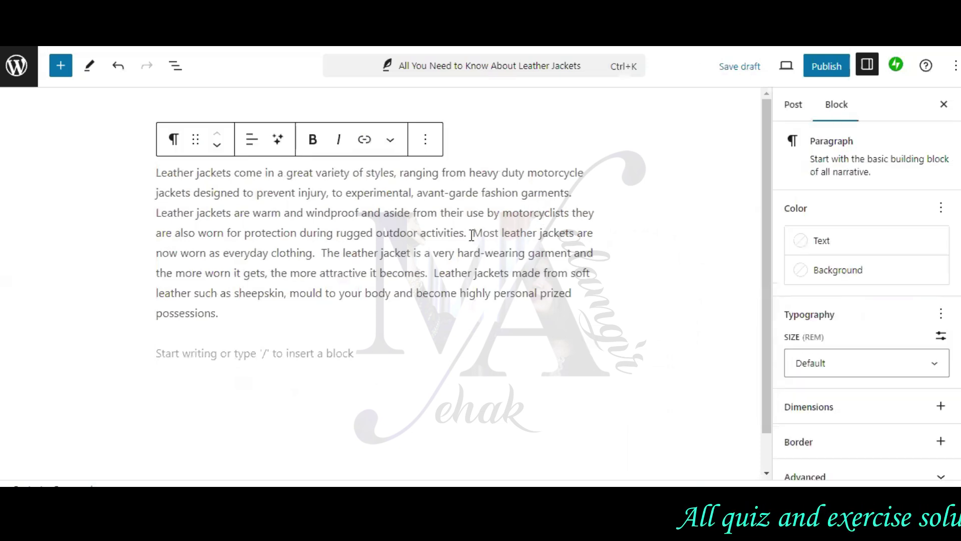
{"action": "key", "text": "Return"}
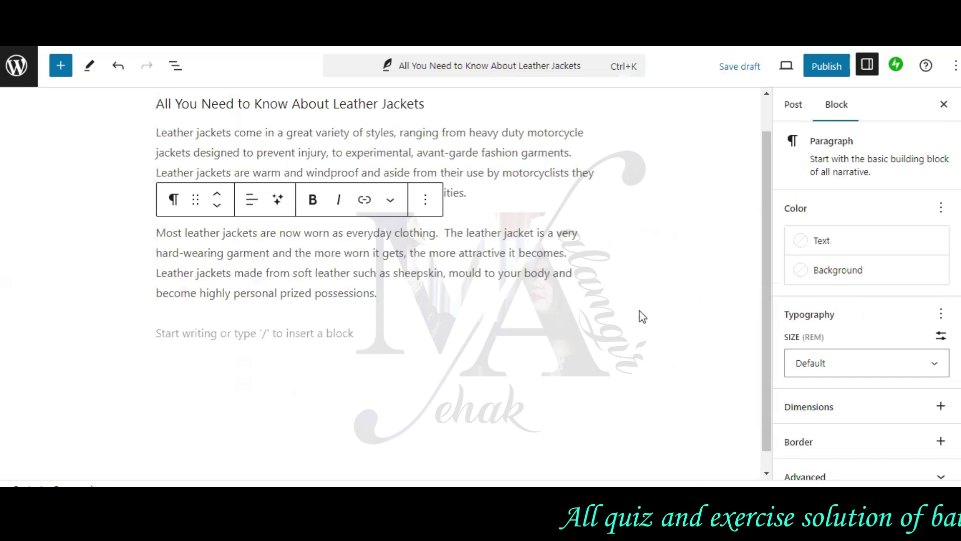
{"action": "left_click", "coordinate": [621, 308]}
{"action": "left_click", "coordinate": [586, 332]}
{"action": "key", "text": "BackSpace"}
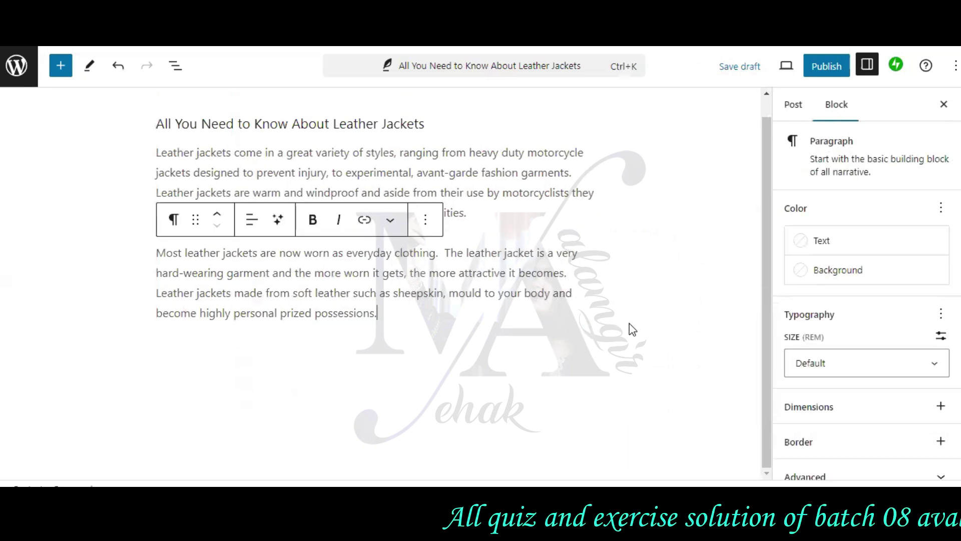
{"action": "left_click", "coordinate": [671, 308]}
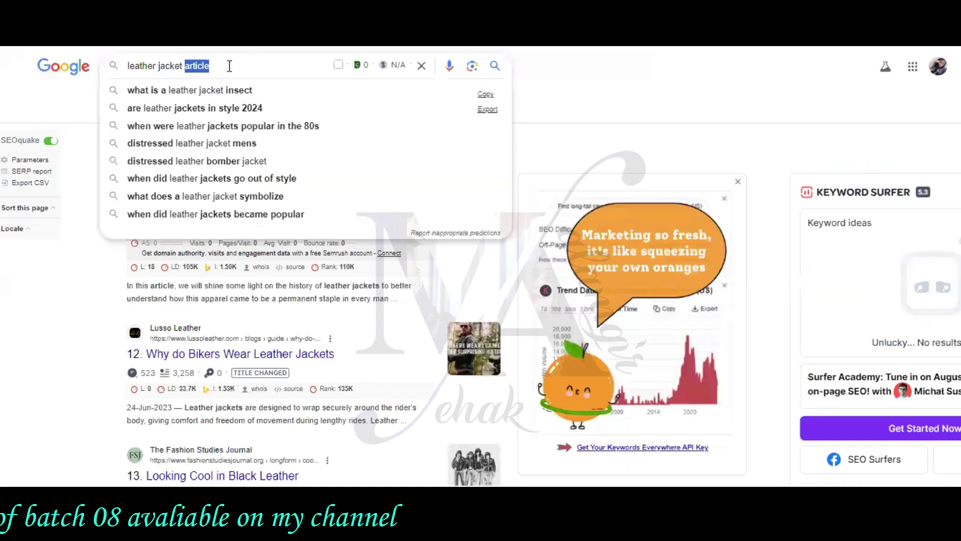
Search Google for "leather jacket affiliate post" and open the result "Leather Jacket 4 Affiliate Program" in a new tab
{"action": "type", "text": "affilia"}
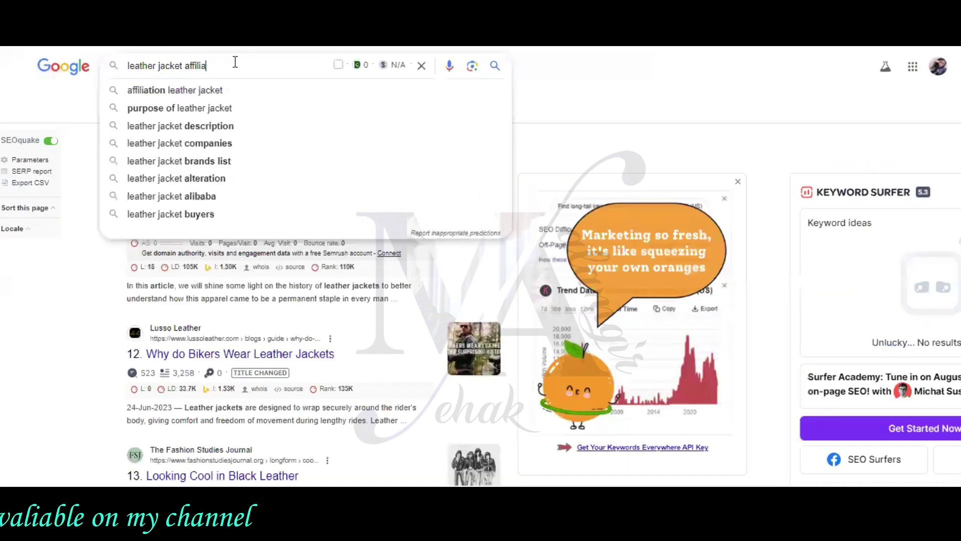
{"action": "type", "text": "te post"}
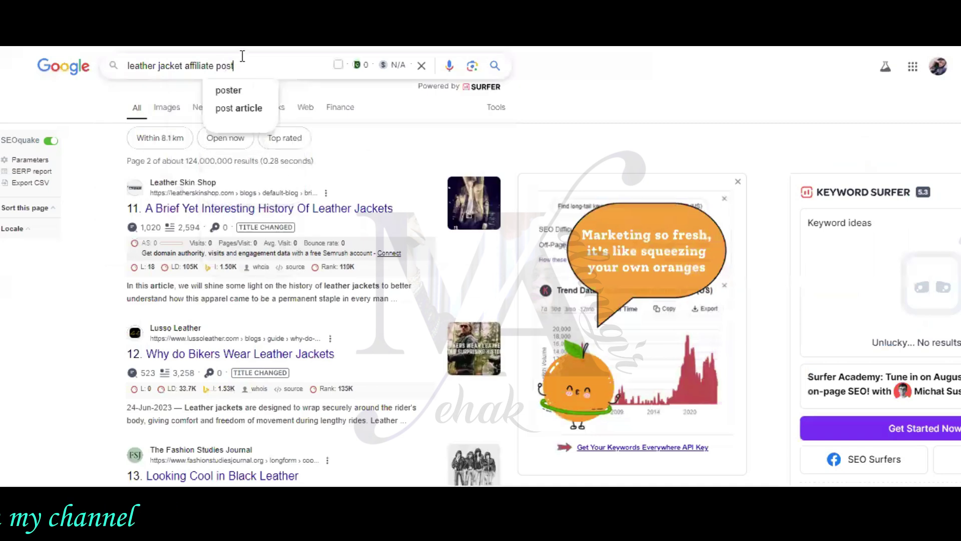
{"action": "key", "text": "Return"}
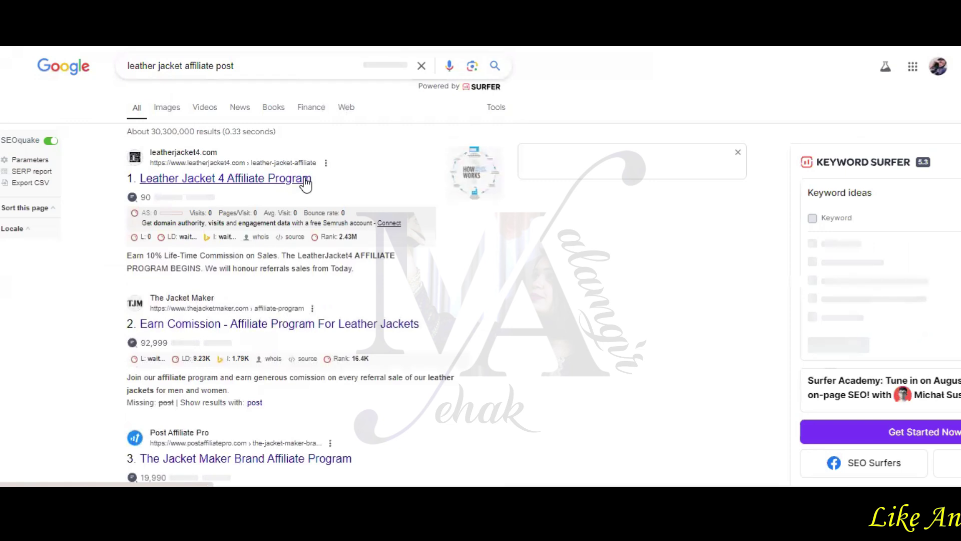
{"action": "right_click", "coordinate": [305, 183]}
{"action": "left_click", "coordinate": [335, 196]}
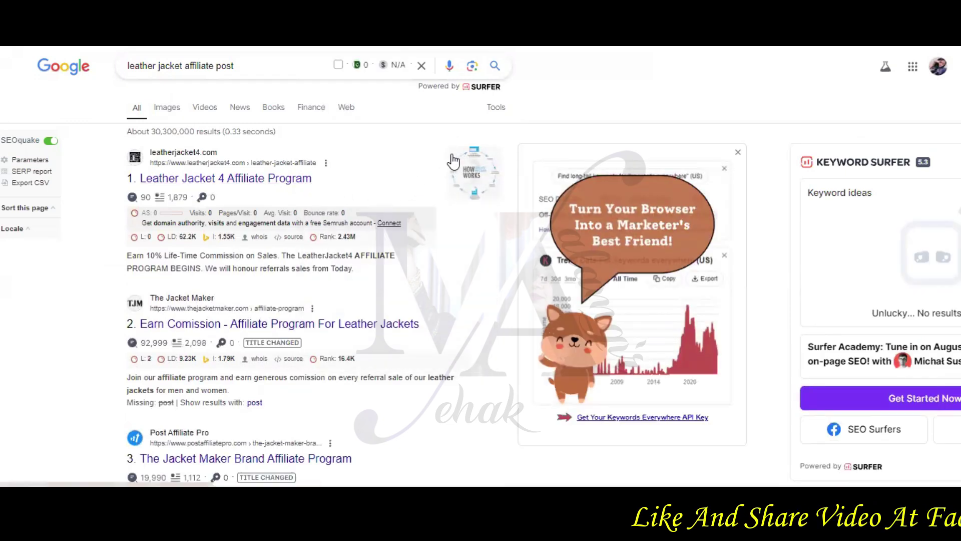
{"action": "scroll", "coordinate": [453, 160], "scroll_direction": "down", "scroll_amount": 2}
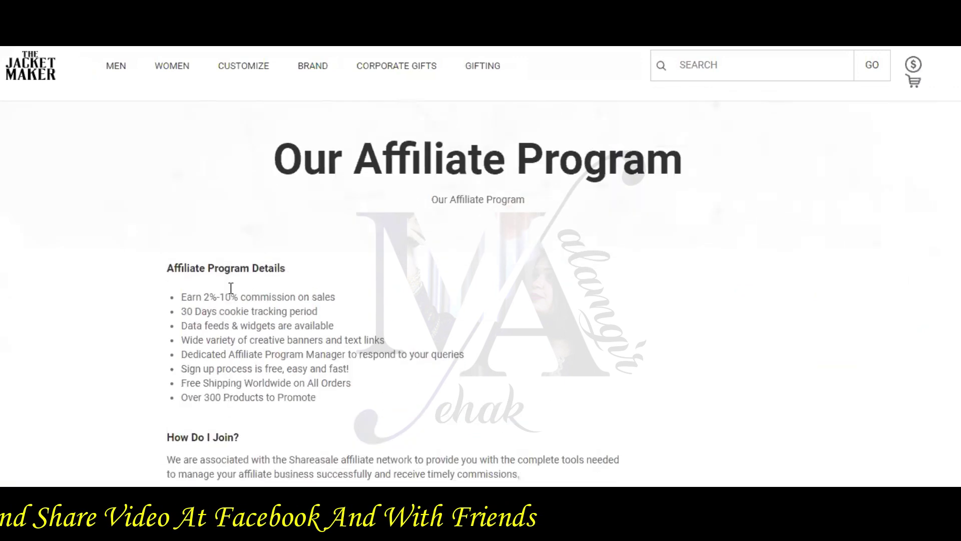
Read through the affiliate program pages of The Jacket Maker and Leather Jacket 4, including joining, registration and commission terms
{"action": "scroll", "coordinate": [253, 270], "scroll_direction": "down", "scroll_amount": 3}
{"action": "scroll", "coordinate": [257, 269], "scroll_direction": "down", "scroll_amount": 3}
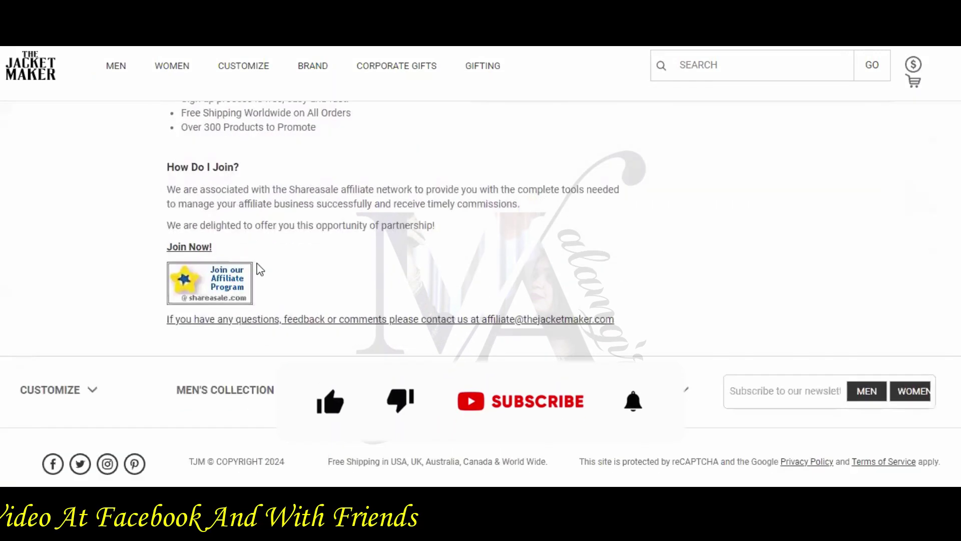
{"action": "scroll", "coordinate": [257, 269], "scroll_direction": "up", "scroll_amount": 5}
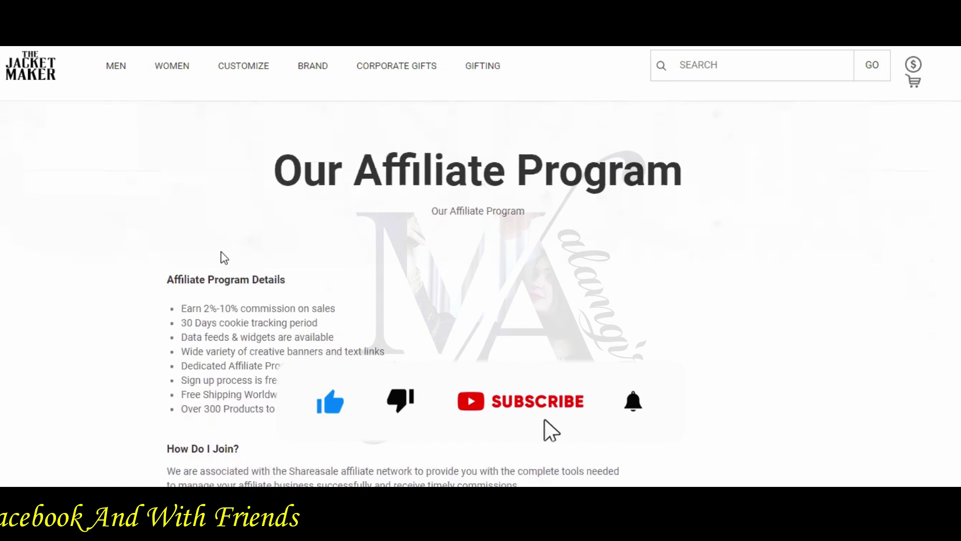
{"action": "scroll", "coordinate": [221, 256], "scroll_direction": "down", "scroll_amount": 5}
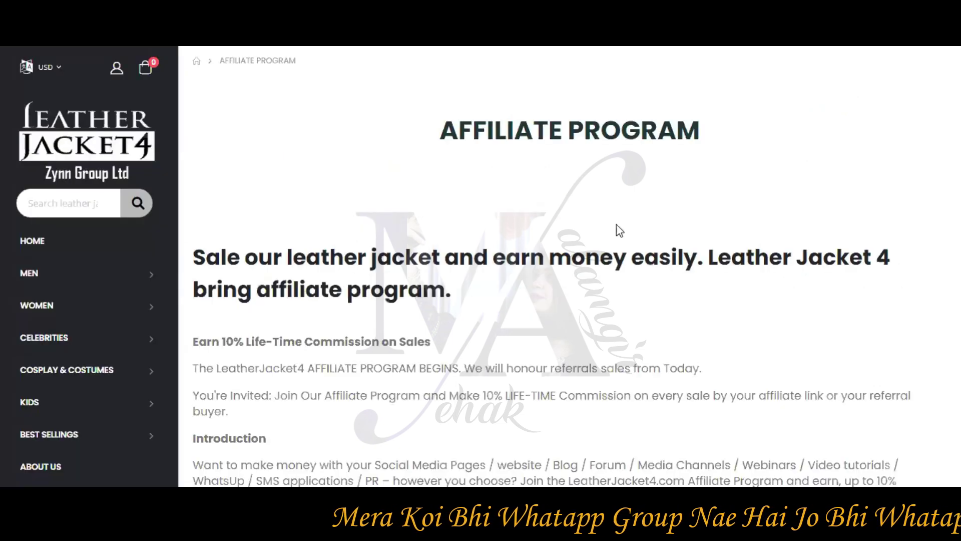
{"action": "scroll", "coordinate": [456, 320], "scroll_direction": "down", "scroll_amount": 3}
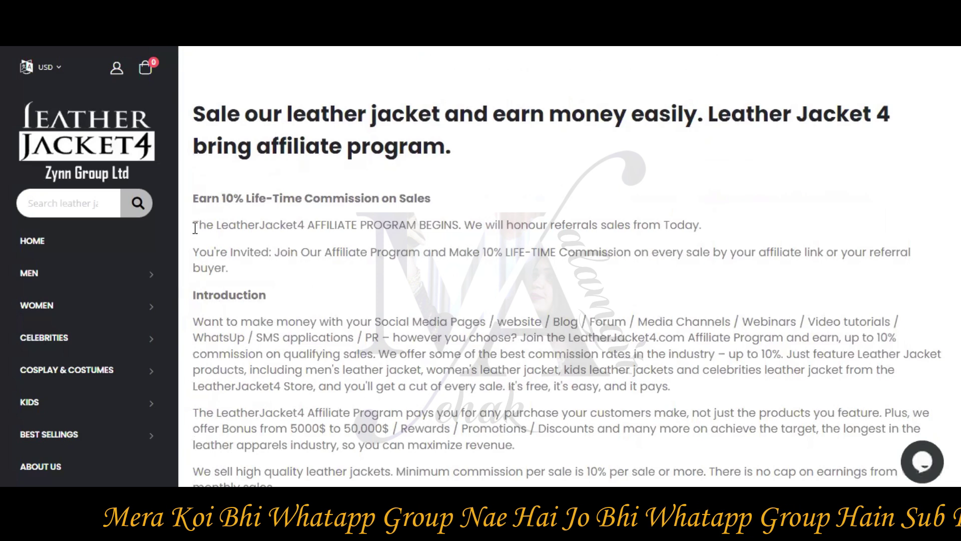
{"action": "scroll", "coordinate": [498, 269], "scroll_direction": "down", "scroll_amount": 15}
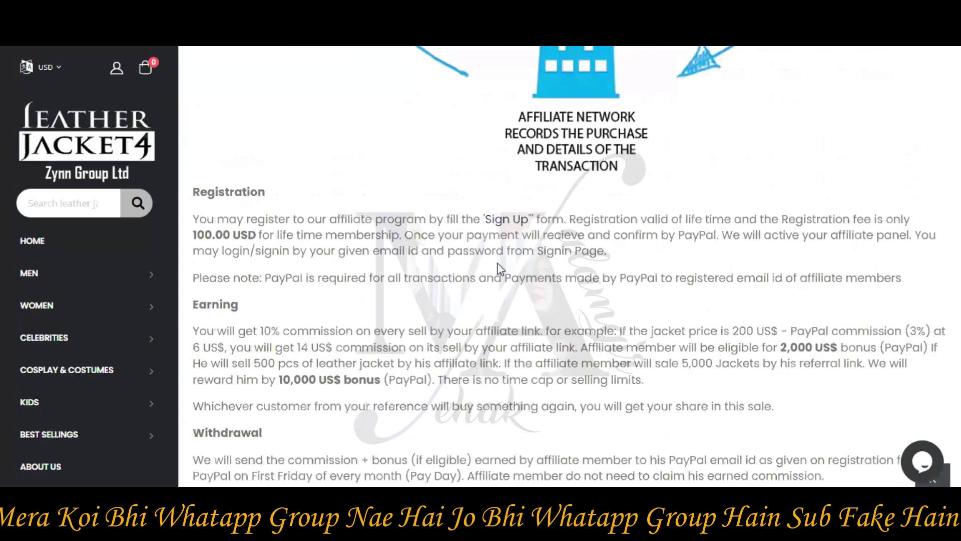
{"action": "scroll", "coordinate": [498, 268], "scroll_direction": "down", "scroll_amount": 20}
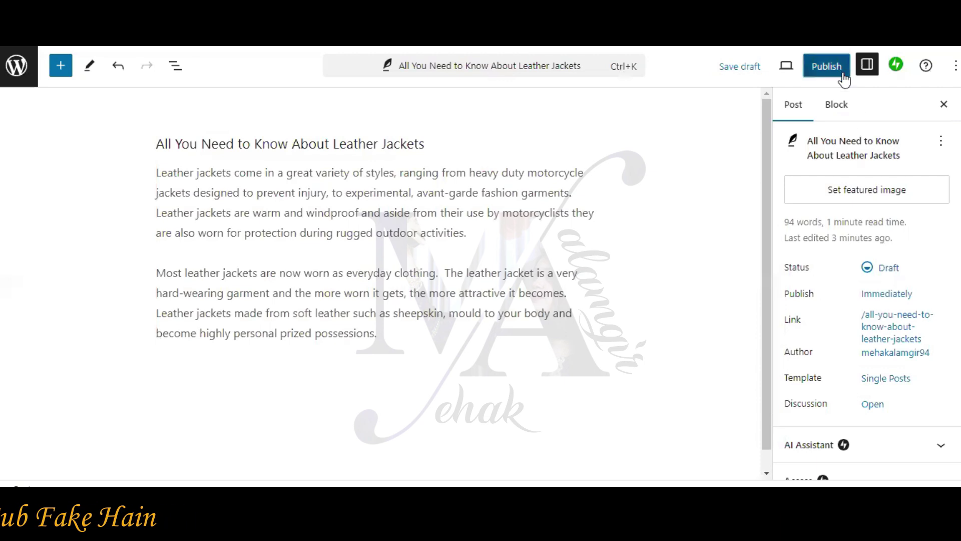
Publish the leather jacket post and paste a screenshot in Word under item 6, "Then publish it on the website."
{"action": "left_click", "coordinate": [844, 79]}
{"action": "left_click", "coordinate": [855, 79]}
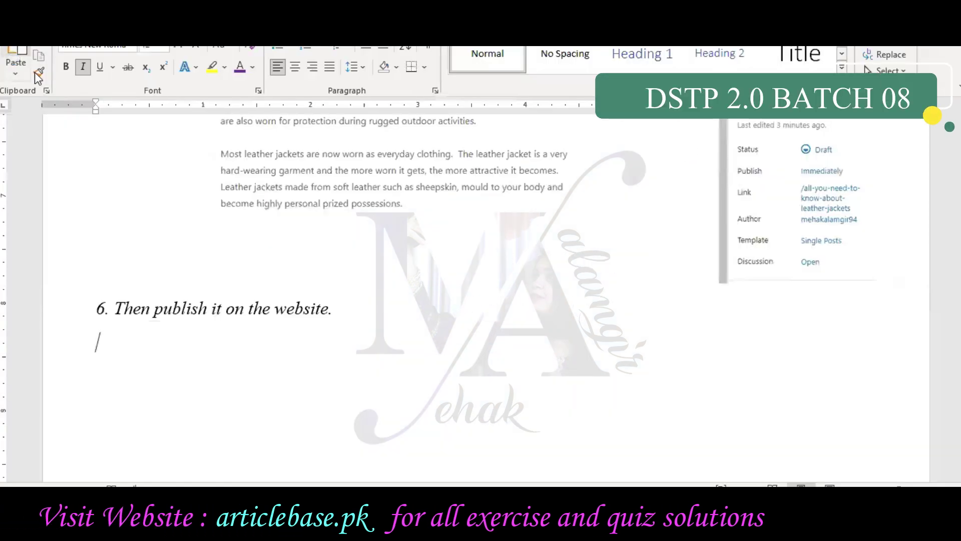
{"action": "key", "text": "ctrl+v"}
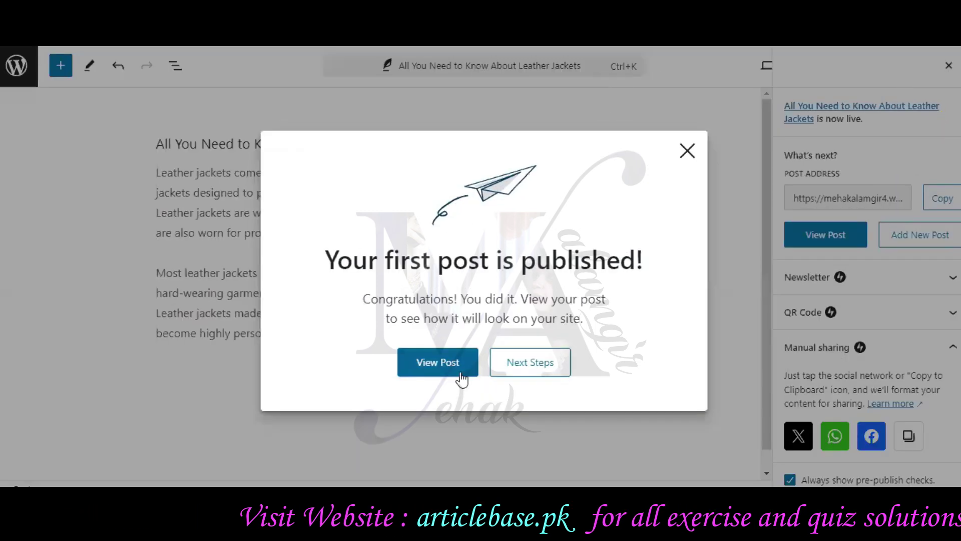
View the published post, and dismiss the "All your sites" tip on the dashboard to open the live site
{"action": "left_click", "coordinate": [461, 373]}
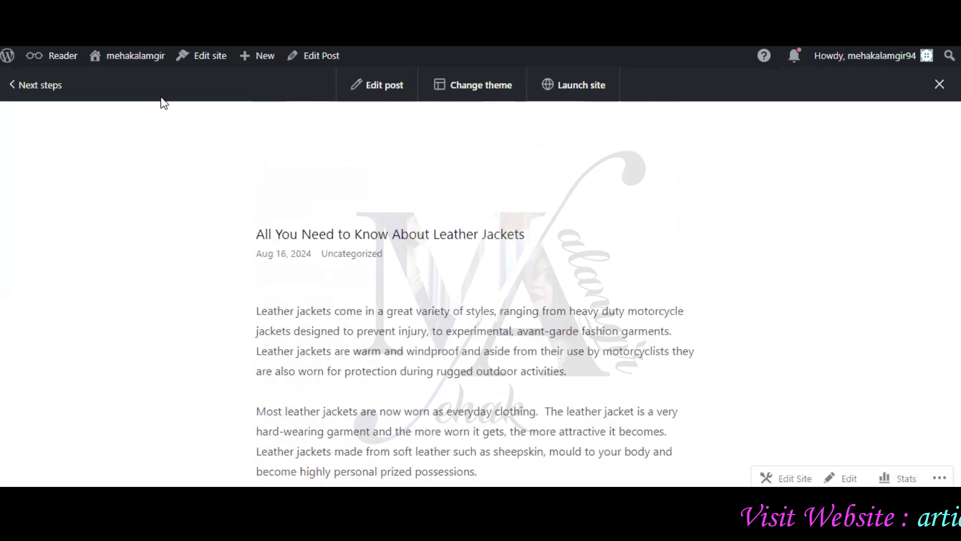
{"action": "mouse_move", "coordinate": [130, 67]}
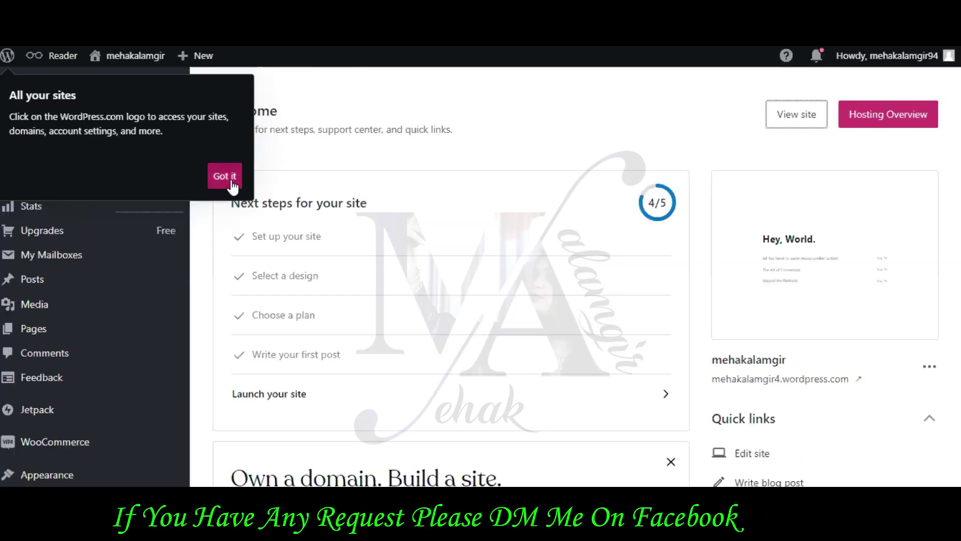
{"action": "left_click", "coordinate": [225, 175]}
{"action": "left_click", "coordinate": [796, 114]}
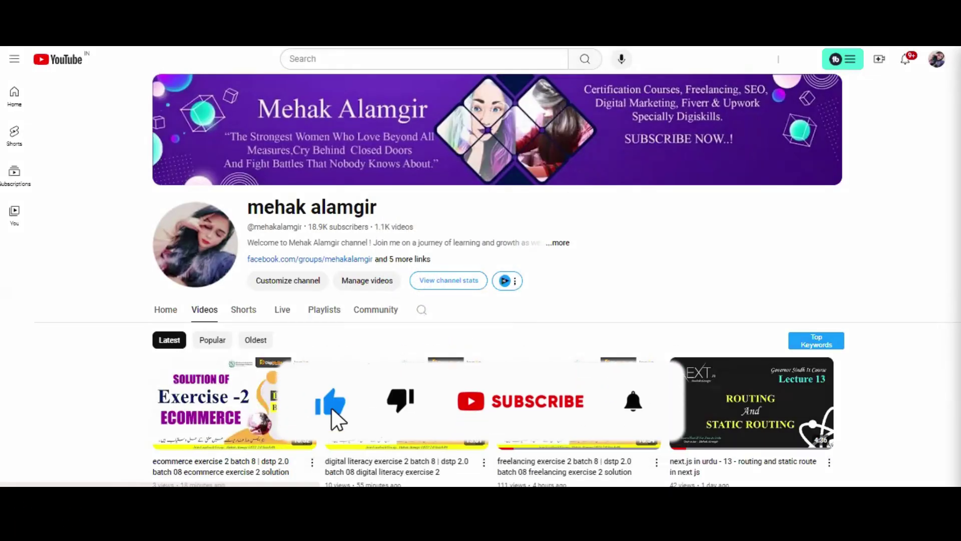
{"action": "scroll", "coordinate": [481, 280], "scroll_direction": "down", "scroll_amount": 1}
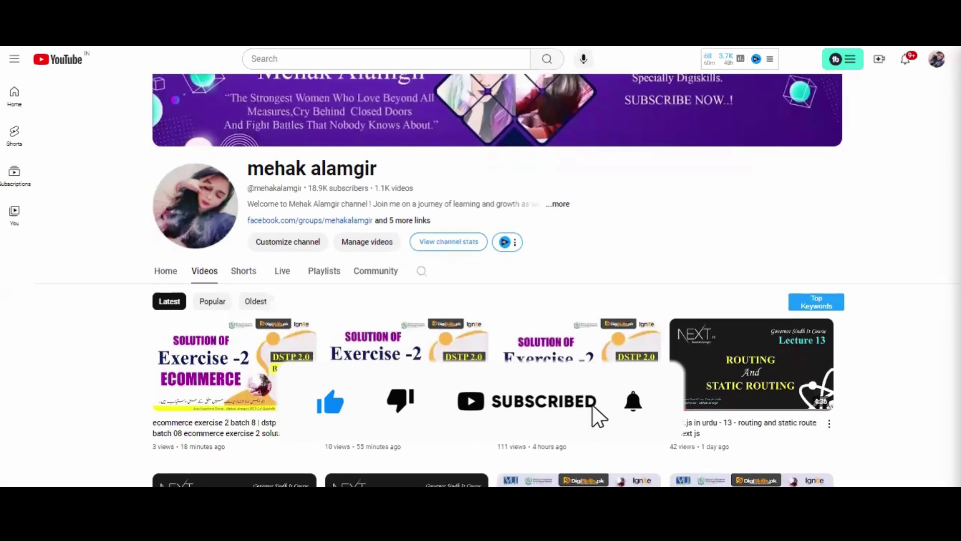
{"action": "scroll", "coordinate": [480, 280], "scroll_direction": "down", "scroll_amount": 2}
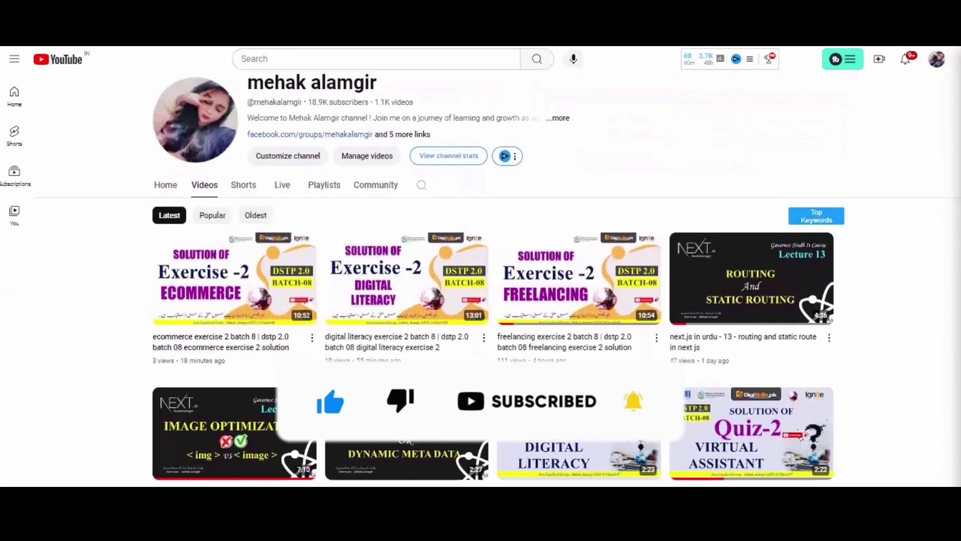
{"action": "scroll", "coordinate": [480, 280], "scroll_direction": "down", "scroll_amount": 3}
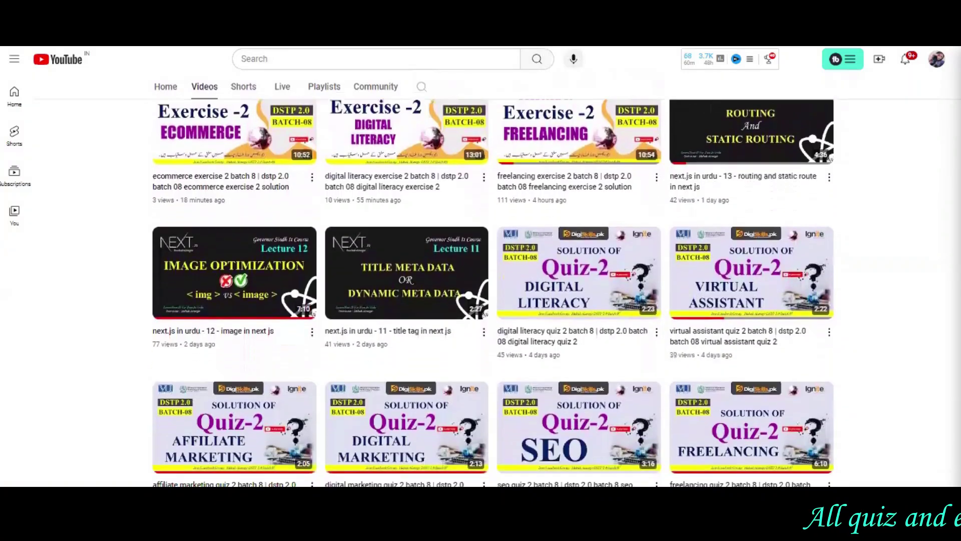
{"action": "scroll", "coordinate": [480, 281], "scroll_direction": "down", "scroll_amount": 3}
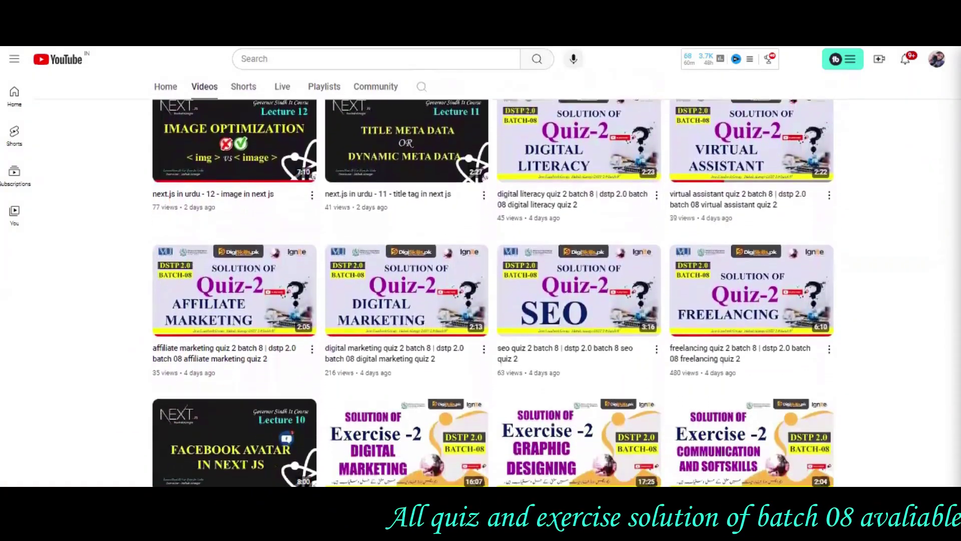
{"action": "scroll", "coordinate": [480, 280], "scroll_direction": "down", "scroll_amount": 3}
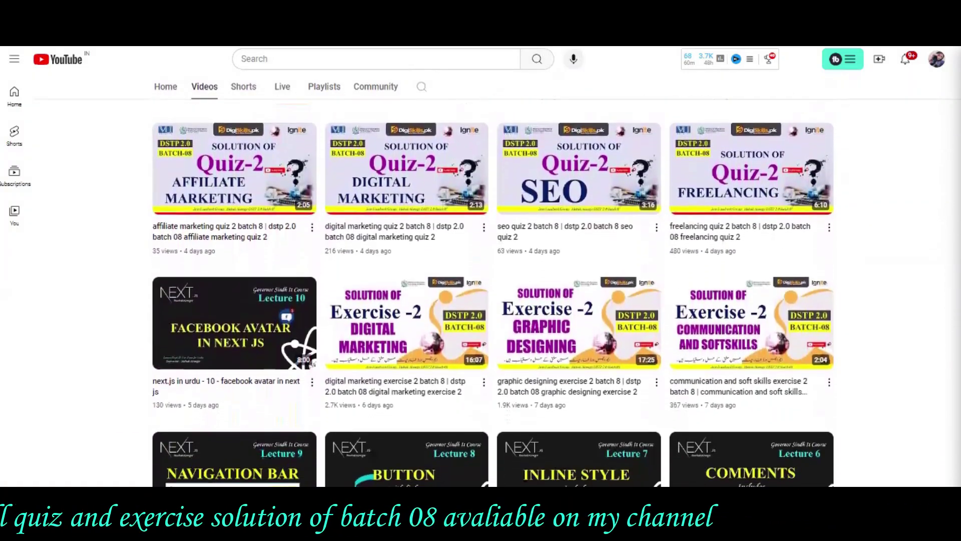
{"action": "scroll", "coordinate": [481, 280], "scroll_direction": "down", "scroll_amount": 3}
{"action": "scroll", "coordinate": [480, 280], "scroll_direction": "down", "scroll_amount": 3}
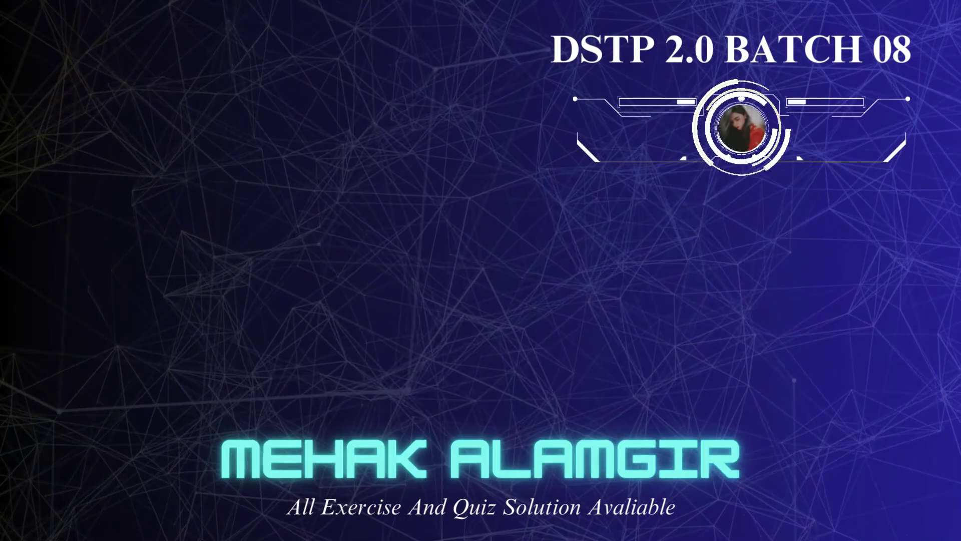